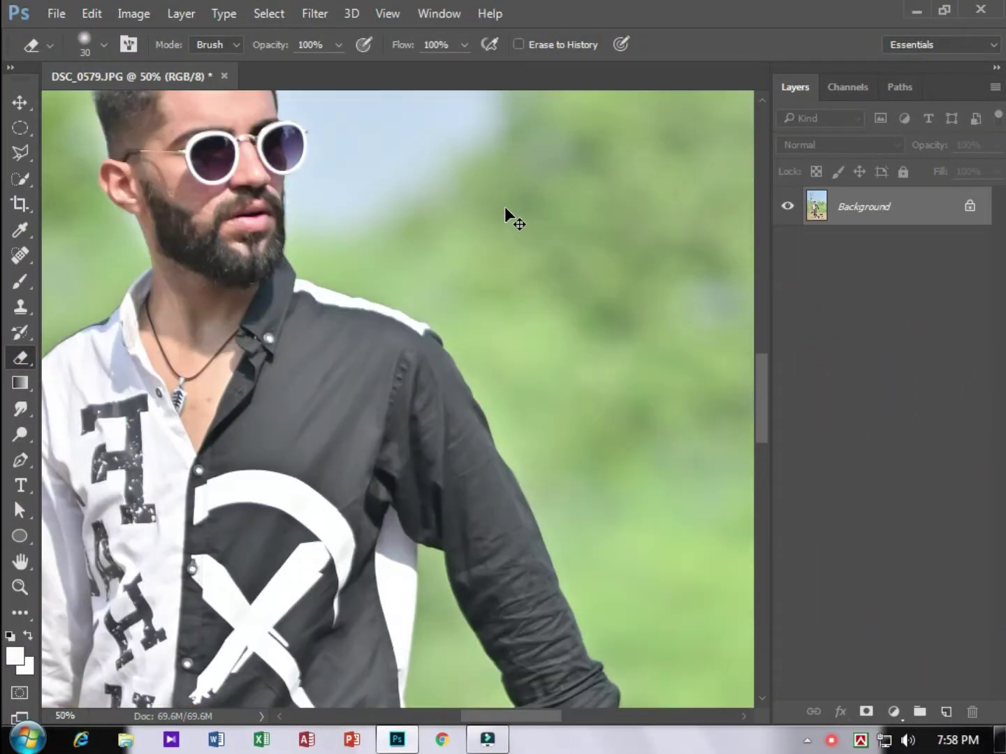
Step: Zoom in on the man's head and duplicate the Background layer as Background copy
{"action": "key", "text": "ctrl+plus"}
{"action": "left_click_drag", "start_coordinate": [379, 160], "coordinate": [478, 437]}
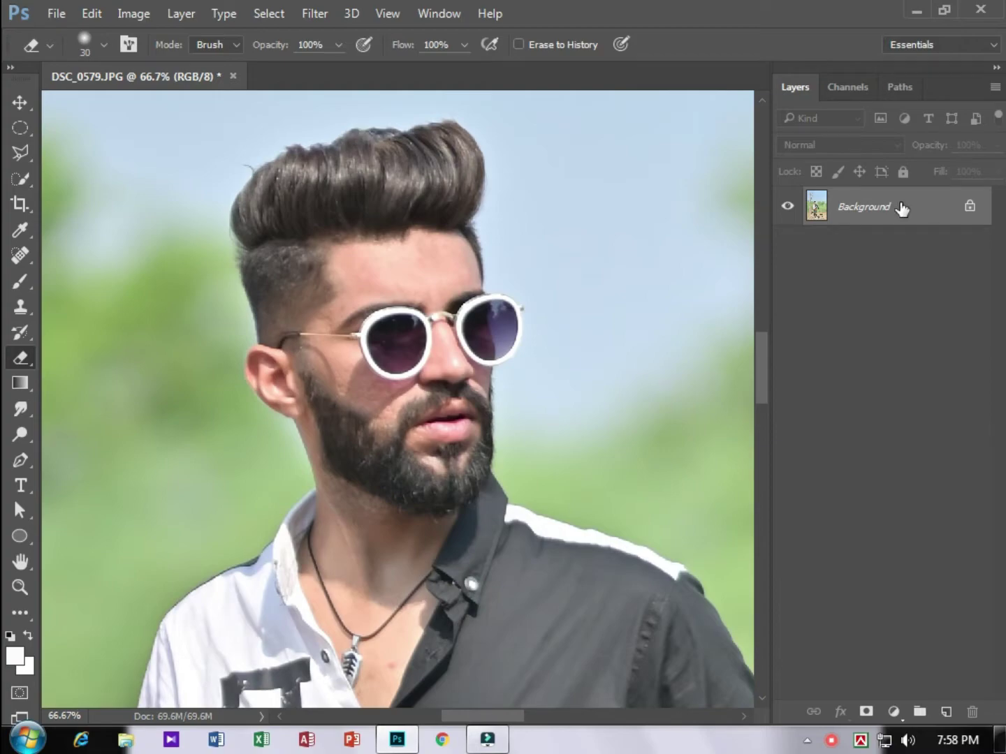
{"action": "left_click_drag", "start_coordinate": [902, 209], "coordinate": [945, 712]}
{"action": "left_click_drag", "start_coordinate": [489, 273], "coordinate": [444, 384]}
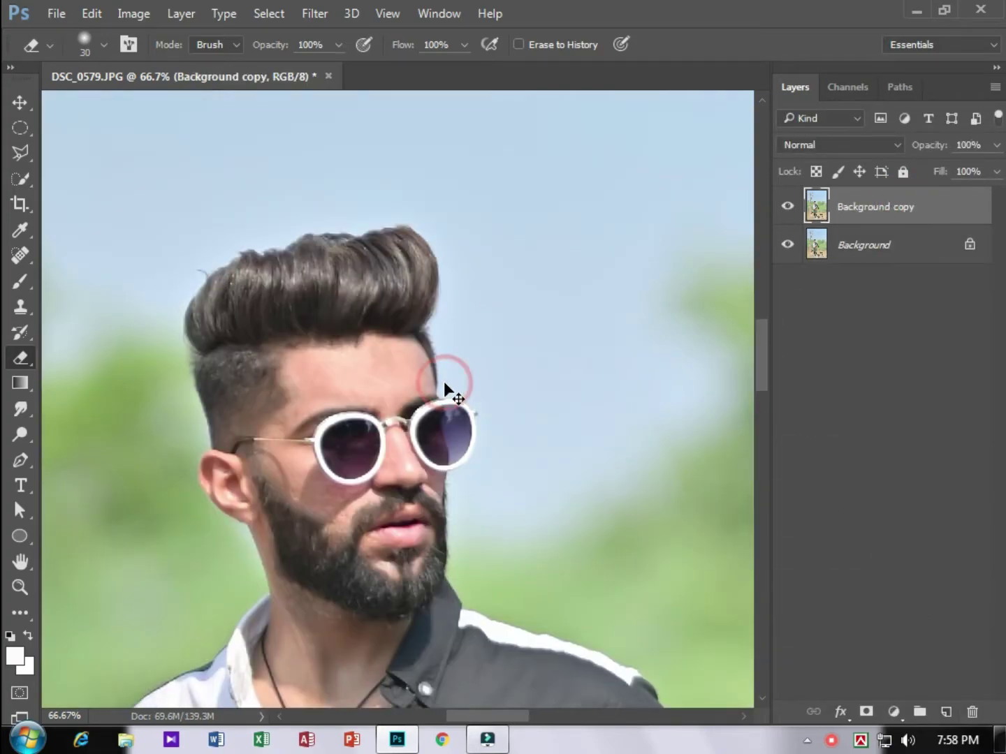
Step: Switch to the Mixer Brush and unload the paint from the brush
{"action": "key", "text": "ctrl+plus"}
{"action": "key", "text": "ctrl+plus"}
{"action": "left_click_drag", "start_coordinate": [298, 204], "coordinate": [344, 204]}
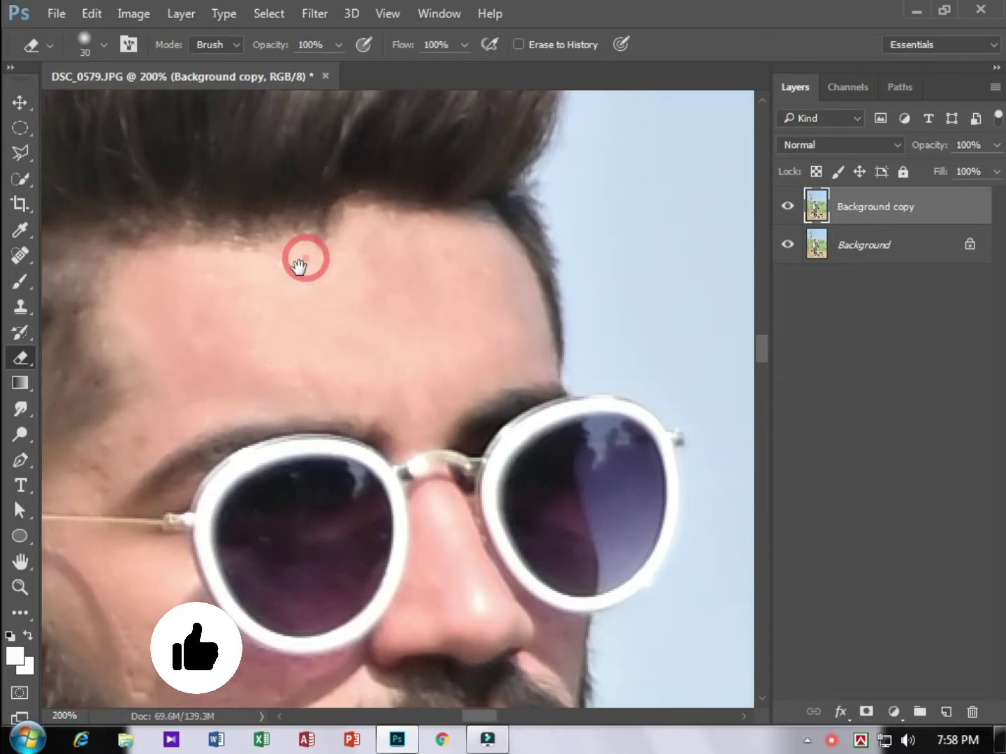
{"action": "left_click", "coordinate": [21, 281]}
{"action": "left_click", "coordinate": [104, 337]}
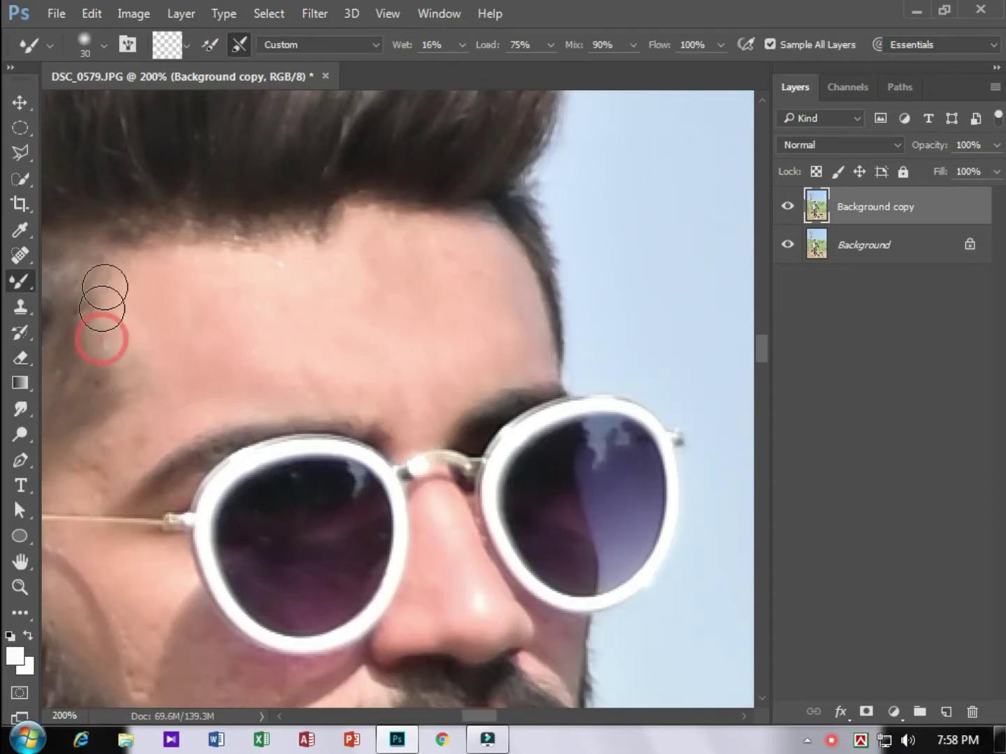
{"action": "left_click", "coordinate": [167, 44]}
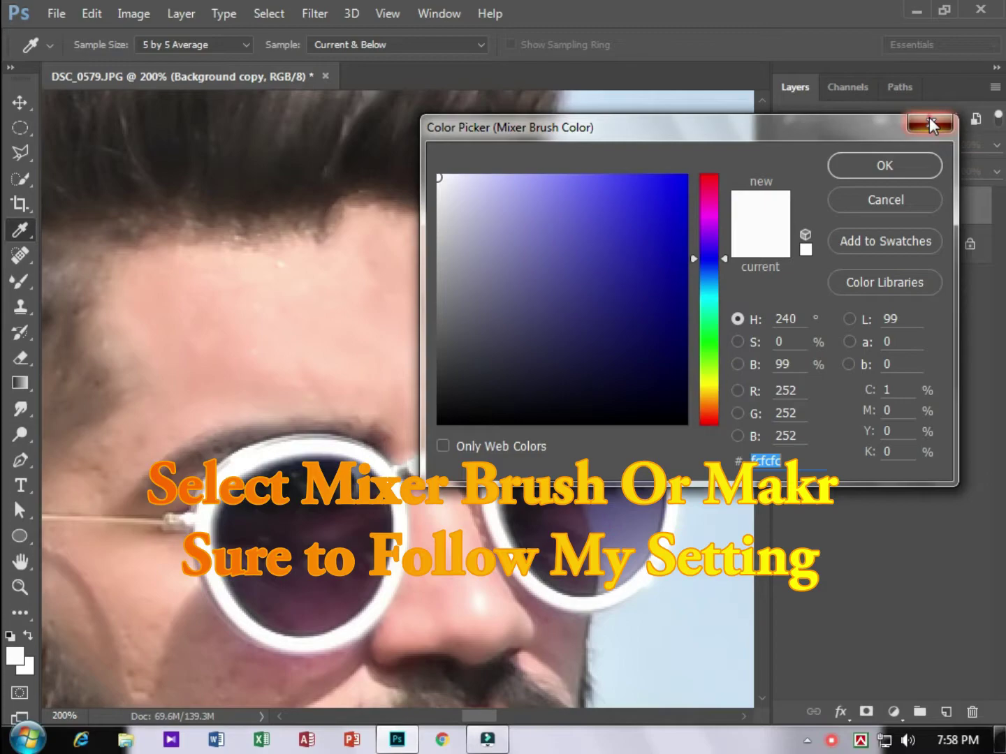
{"action": "left_click", "coordinate": [930, 122]}
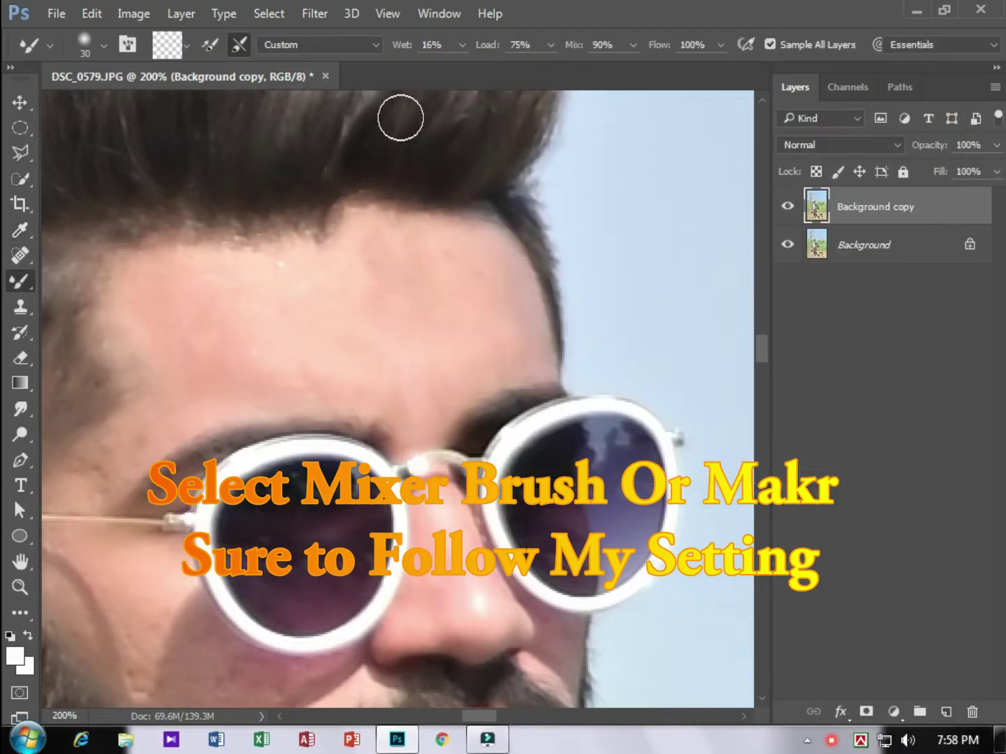
{"action": "left_click", "coordinate": [208, 53]}
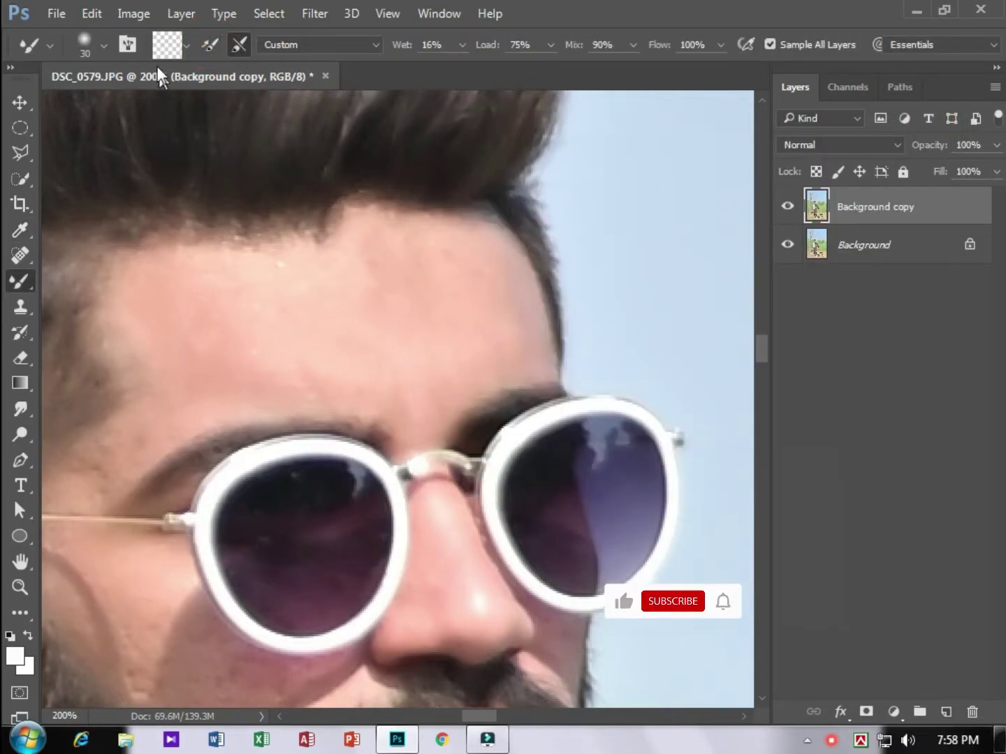
Step: Set the Mixer Brush to Wet 16%, Load 75%, Mix 90% and Flow 100%
{"action": "left_click", "coordinate": [426, 45]}
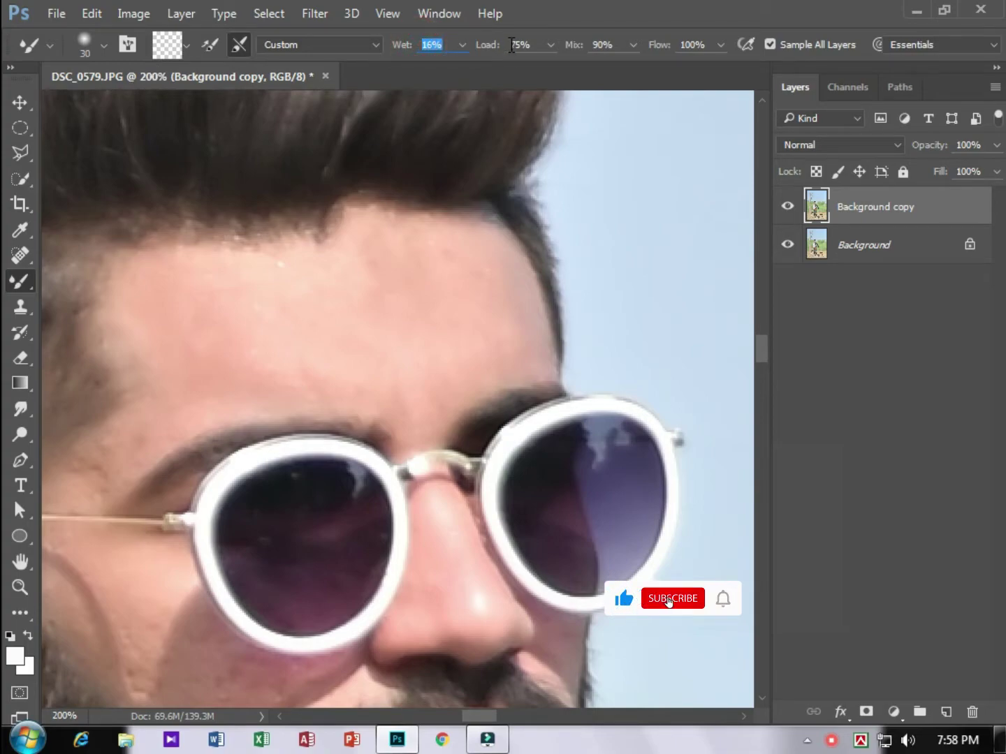
{"action": "left_click", "coordinate": [517, 44]}
{"action": "left_click", "coordinate": [600, 45]}
{"action": "left_click", "coordinate": [688, 45]}
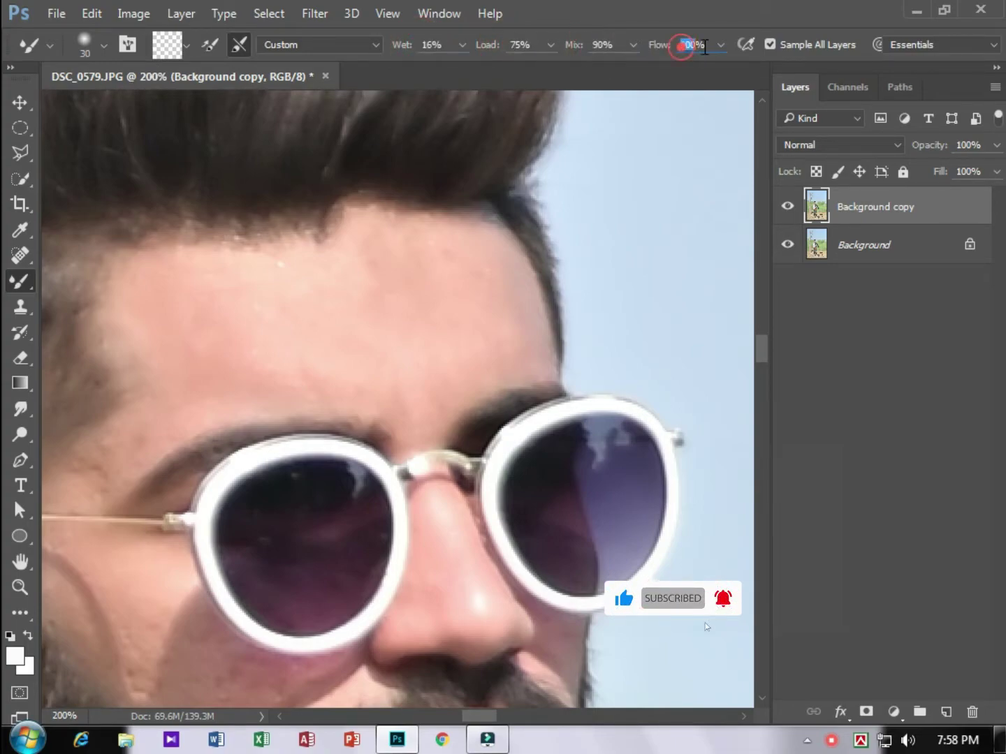
{"action": "left_click", "coordinate": [279, 332]}
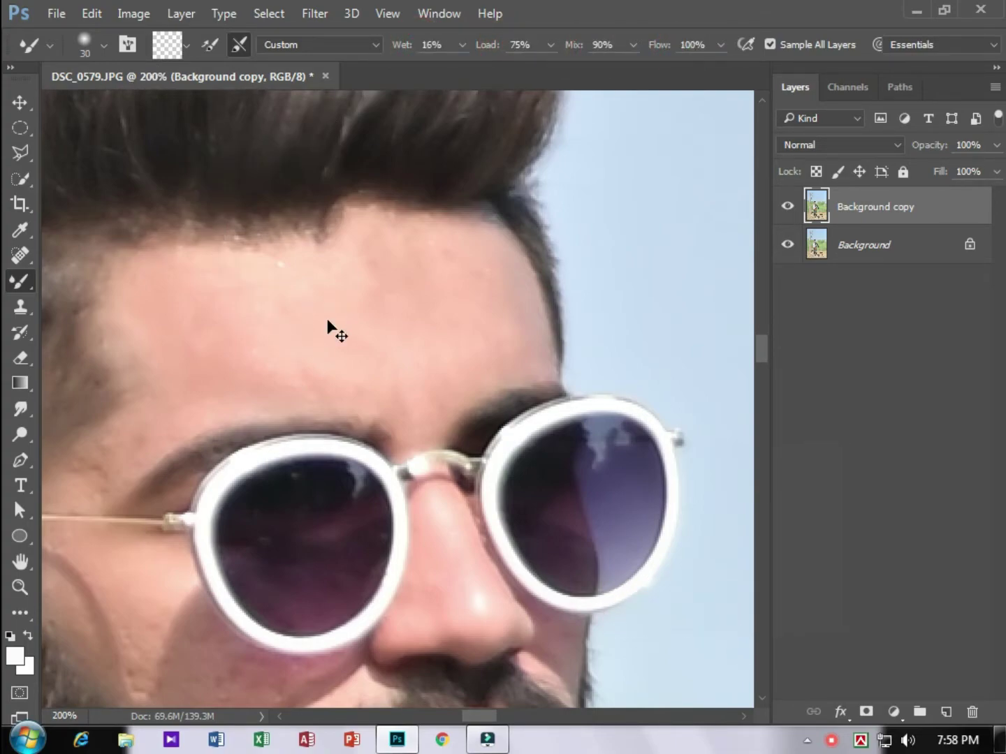
{"action": "key", "text": "ctrl+plus"}
Step: Blend the forehead and face skin smooth with the Mixer Brush at sizes 40, 30 and 20
{"action": "left_click_drag", "start_coordinate": [367, 266], "coordinate": [330, 313]}
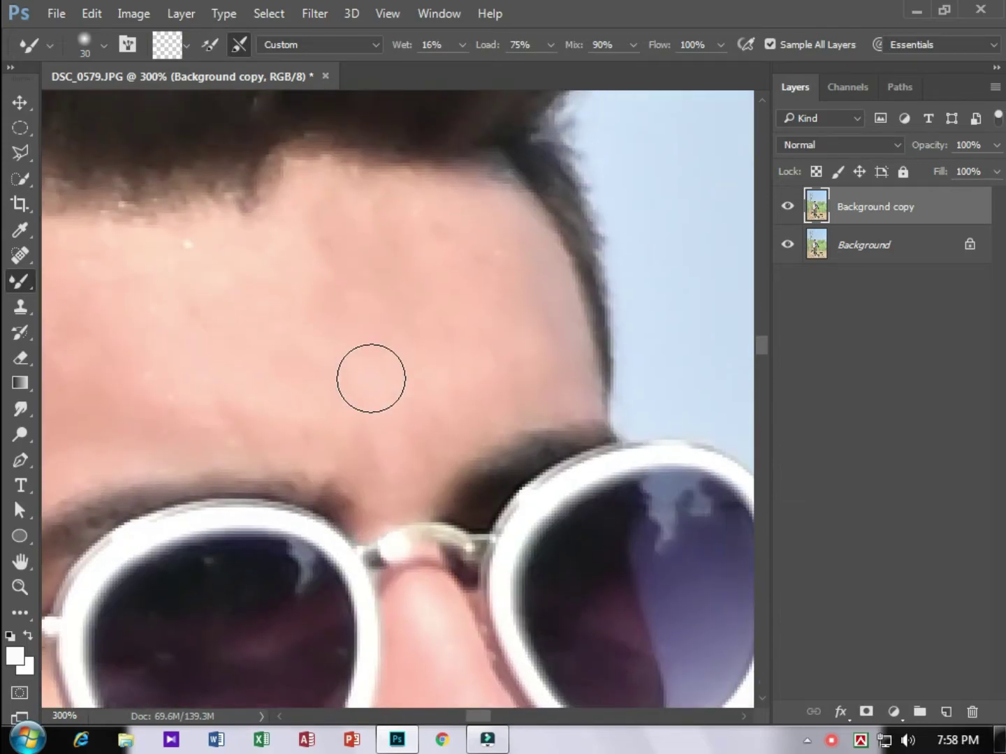
{"action": "key", "text": "bracketright"}
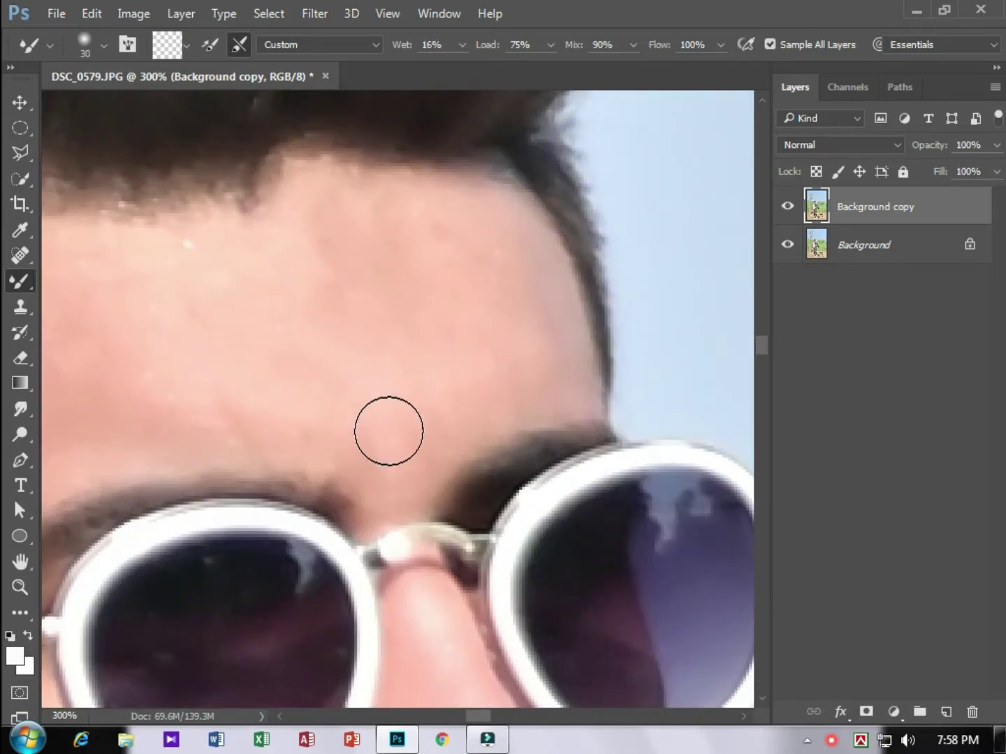
{"action": "key", "text": "bracketleft"}
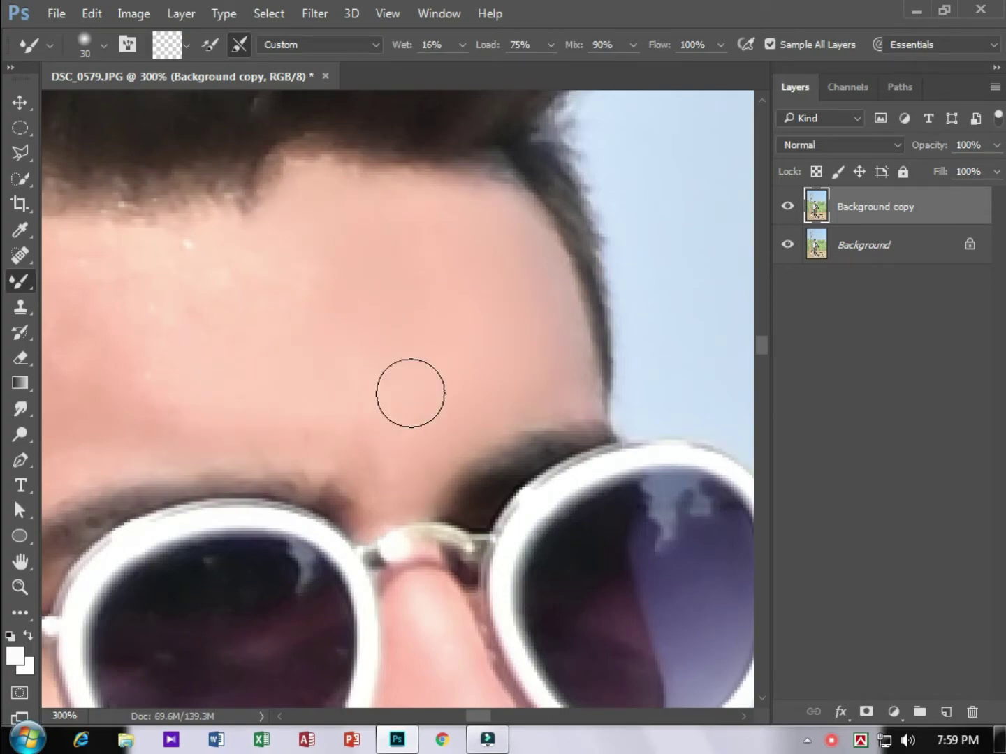
{"action": "scroll", "coordinate": [314, 367], "scroll_direction": "down", "scroll_amount": 5}
{"action": "scroll", "coordinate": [314, 366], "scroll_direction": "left", "scroll_amount": 5}
{"action": "key", "text": "bracketleft"}
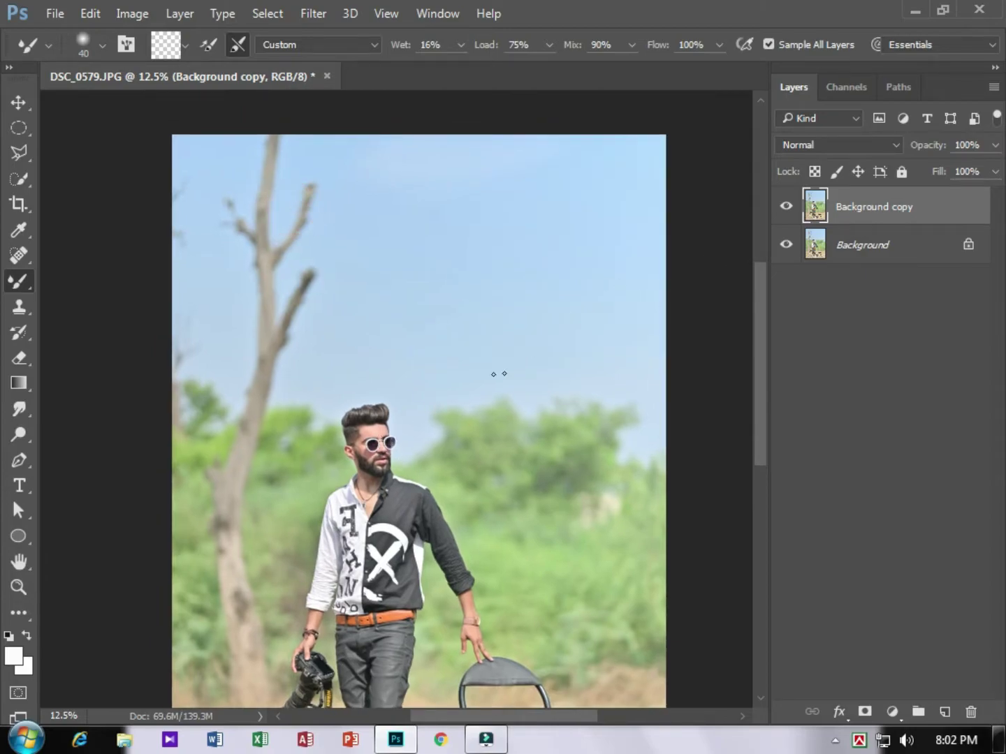
Step: Toggle the smoothed Background copy's visibility to compare it with the original
{"action": "mouse_move", "coordinate": [483, 375]}
{"action": "left_mouse_down"}
{"action": "mouse_move", "coordinate": [443, 355]}
{"action": "mouse_move", "coordinate": [443, 330]}
{"action": "left_mouse_up"}
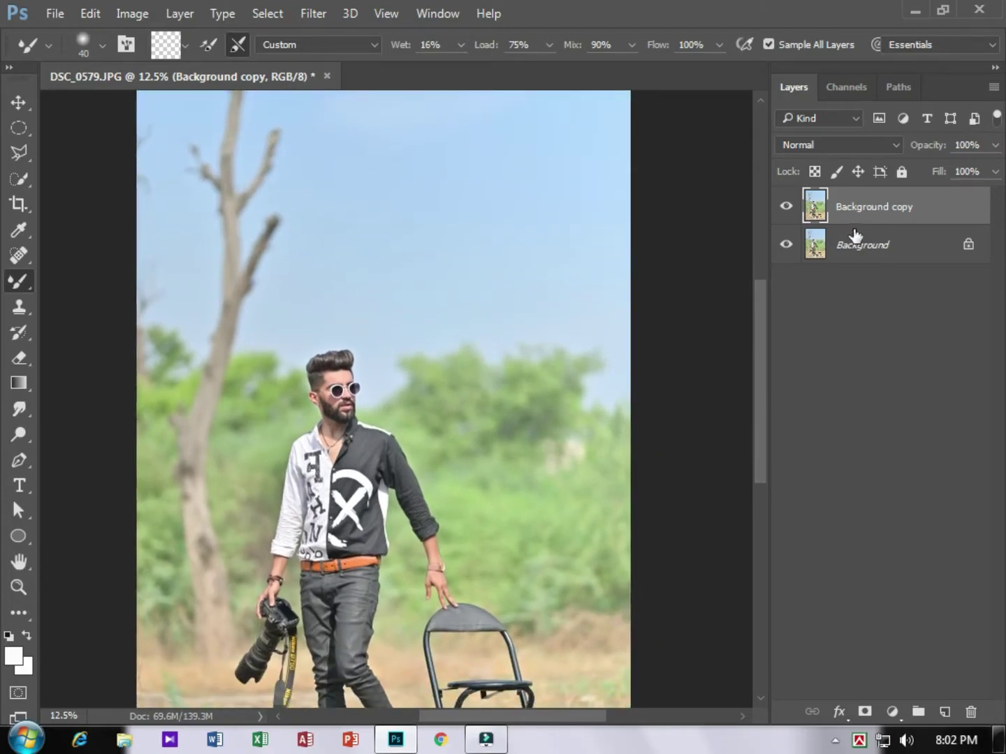
{"action": "left_click", "coordinate": [794, 207]}
{"action": "left_click", "coordinate": [794, 207]}
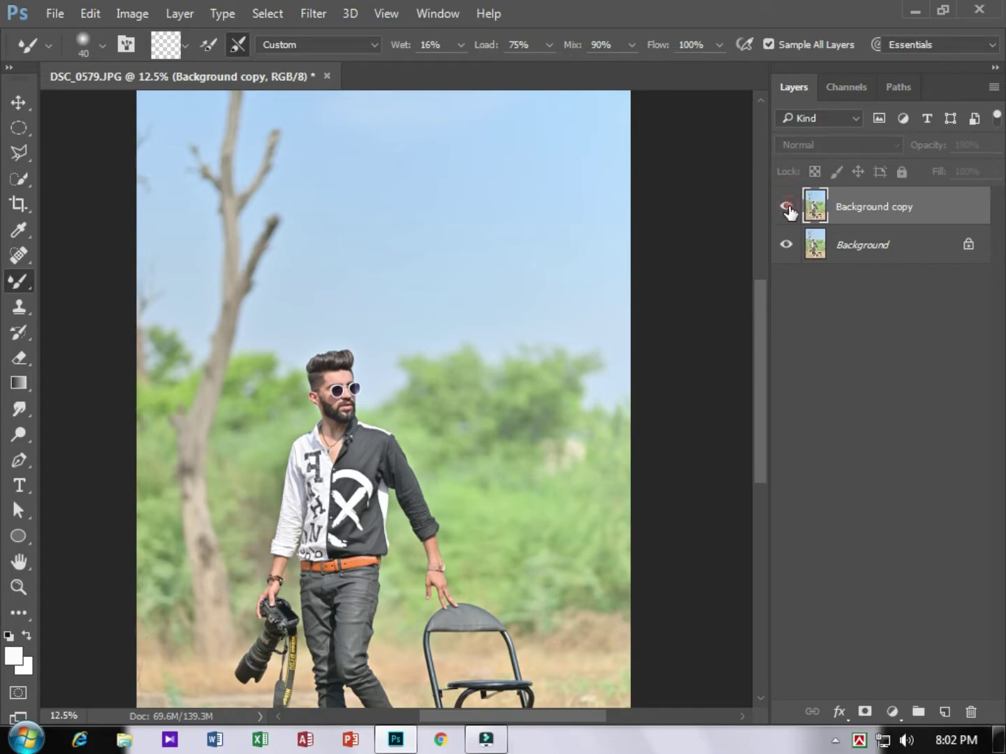
{"action": "left_click", "coordinate": [787, 207]}
Step: Merge the copy down into Background and reshape the hair with Liquify
{"action": "right_click", "coordinate": [962, 212]}
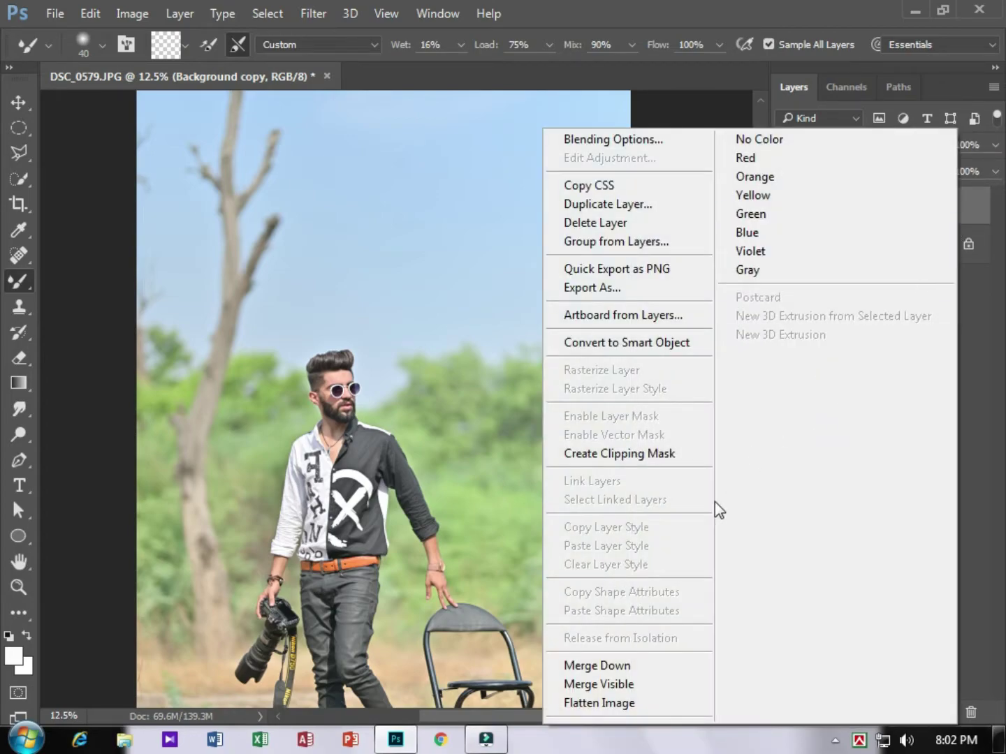
{"action": "left_click", "coordinate": [612, 667]}
{"action": "key", "text": "ctrl+shift+x"}
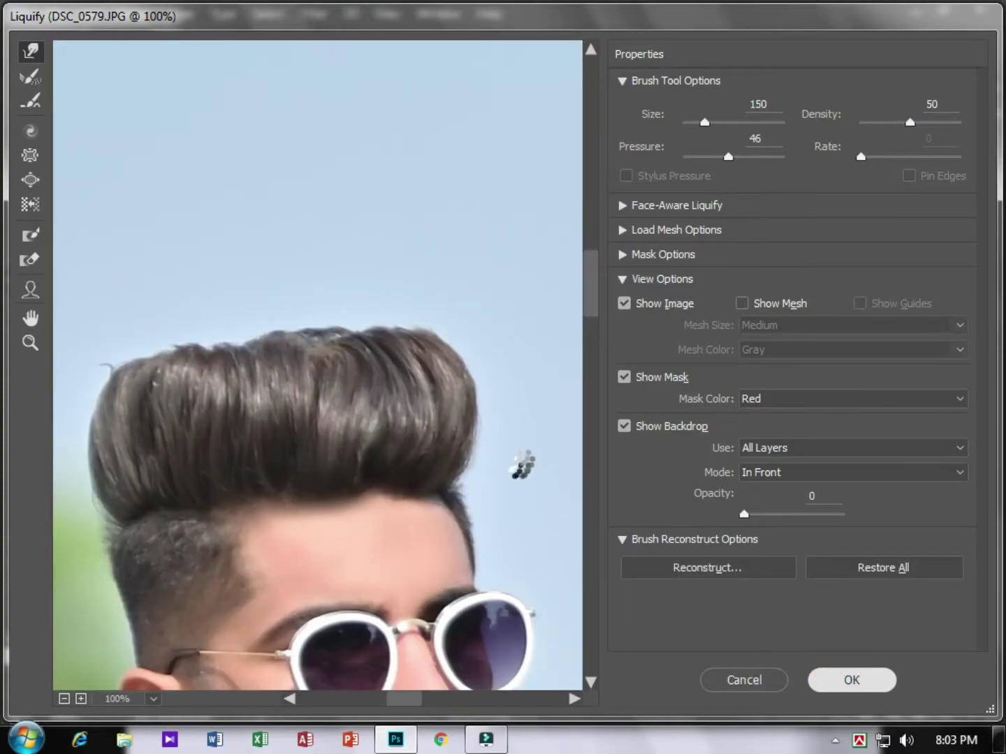
{"action": "key", "text": "Return"}
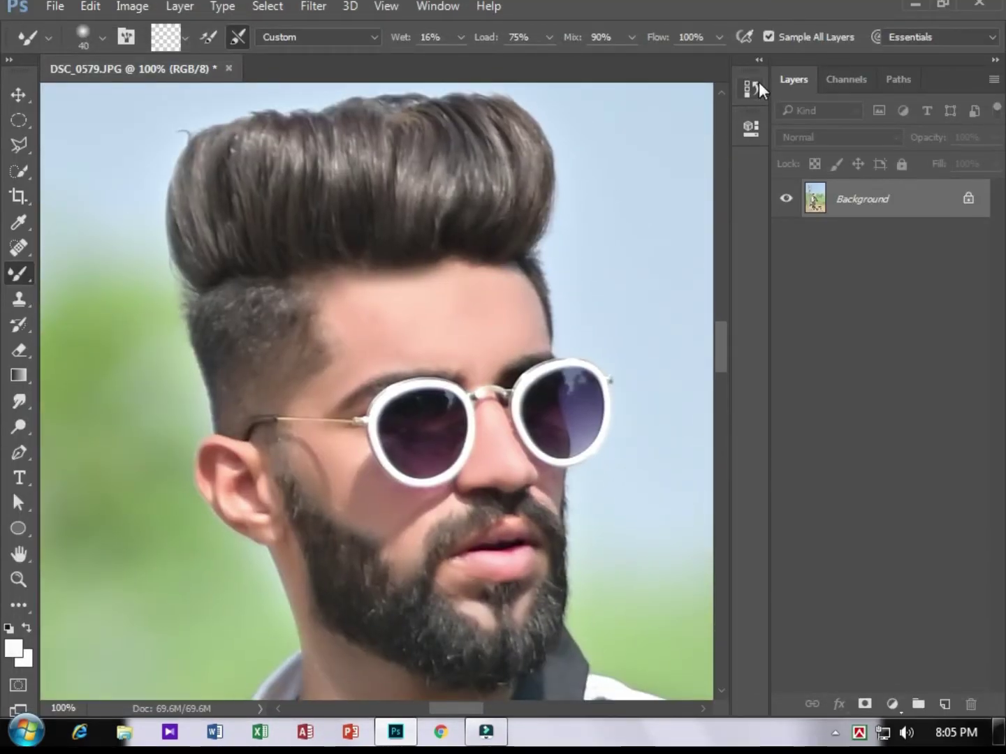
Step: Compare the Merge Down and Liquify states in the History panel
{"action": "left_click", "coordinate": [761, 66]}
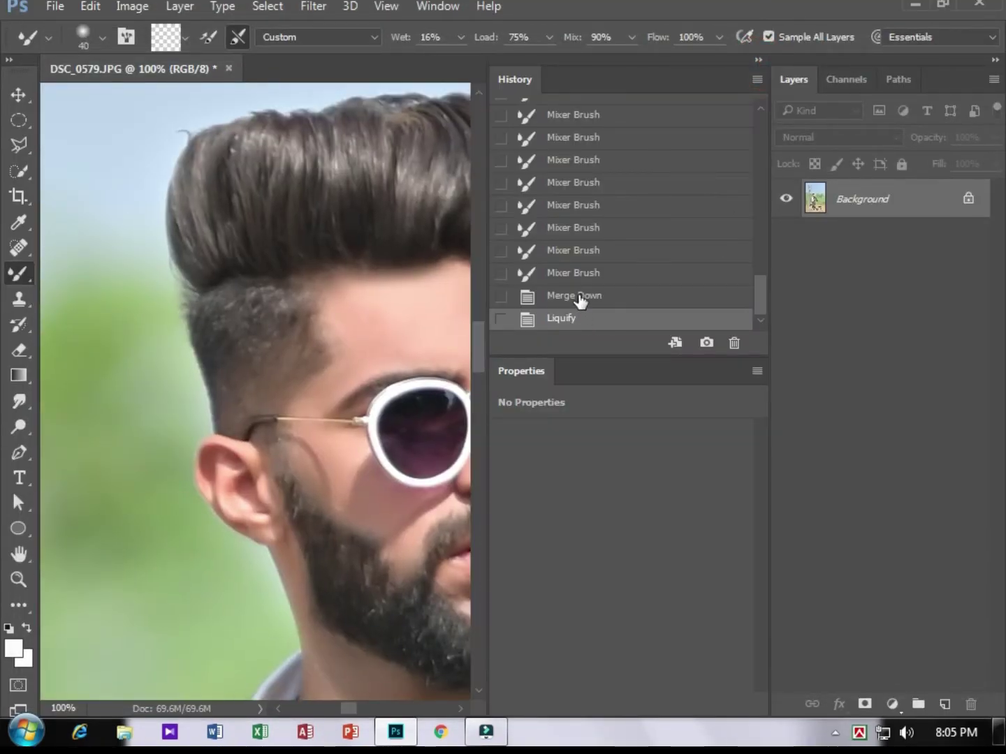
{"action": "left_click", "coordinate": [580, 297]}
{"action": "left_click", "coordinate": [570, 320]}
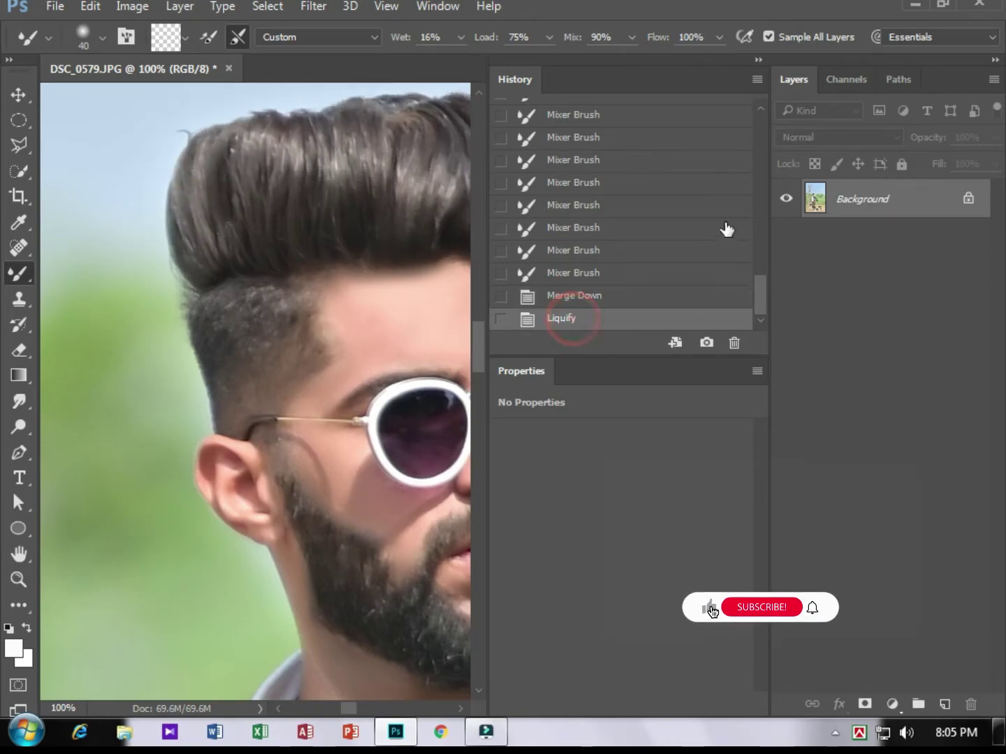
{"action": "left_click", "coordinate": [760, 60]}
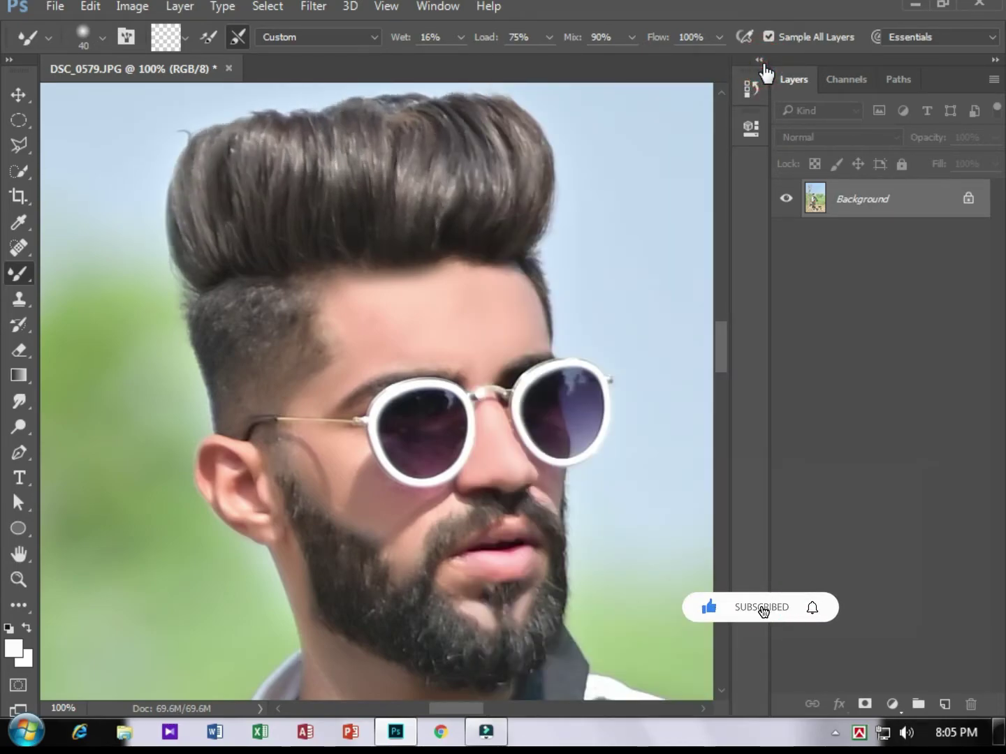
Step: Zoom out to the whole photo and duplicate the Background layer again
{"action": "key", "text": "ctrl+minus"}
{"action": "key", "text": "ctrl+minus"}
{"action": "key", "text": "ctrl+minus"}
{"action": "key", "text": "ctrl+minus"}
{"action": "key", "text": "ctrl+minus"}
{"action": "mouse_move", "coordinate": [493, 332]}
{"action": "left_mouse_down"}
{"action": "mouse_move", "coordinate": [495, 261]}
{"action": "mouse_move", "coordinate": [491, 317]}
{"action": "mouse_move", "coordinate": [391, 332]}
{"action": "mouse_move", "coordinate": [496, 291]}
{"action": "mouse_move", "coordinate": [463, 305]}
{"action": "mouse_move", "coordinate": [472, 499]}
{"action": "mouse_move", "coordinate": [475, 453]}
{"action": "left_mouse_up"}
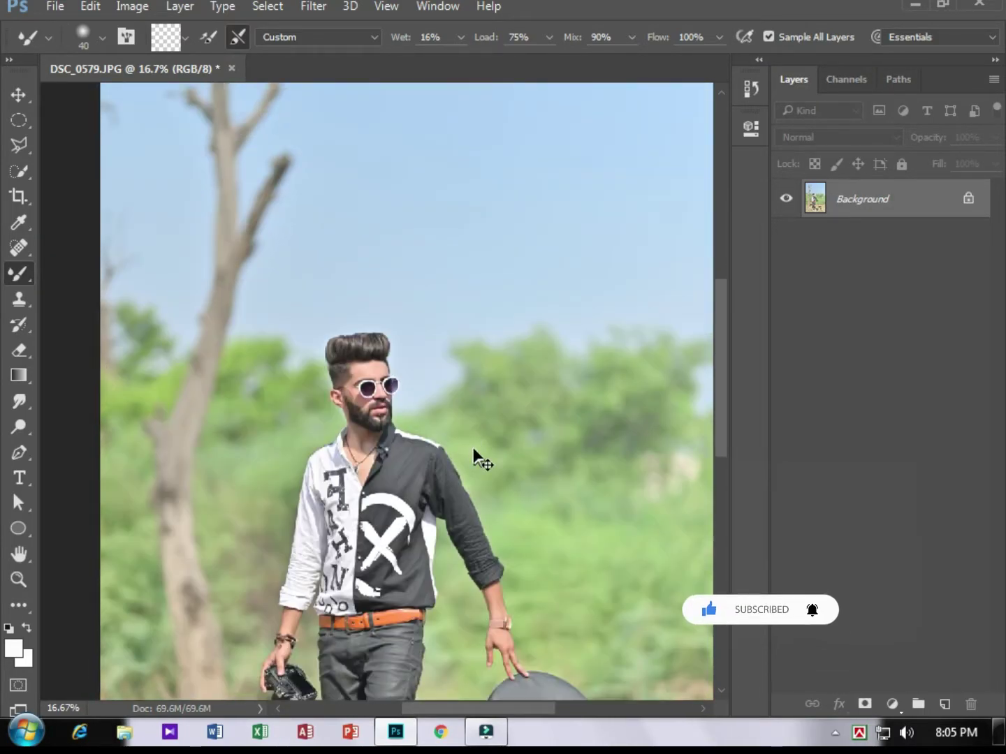
{"action": "key", "text": "ctrl+minus"}
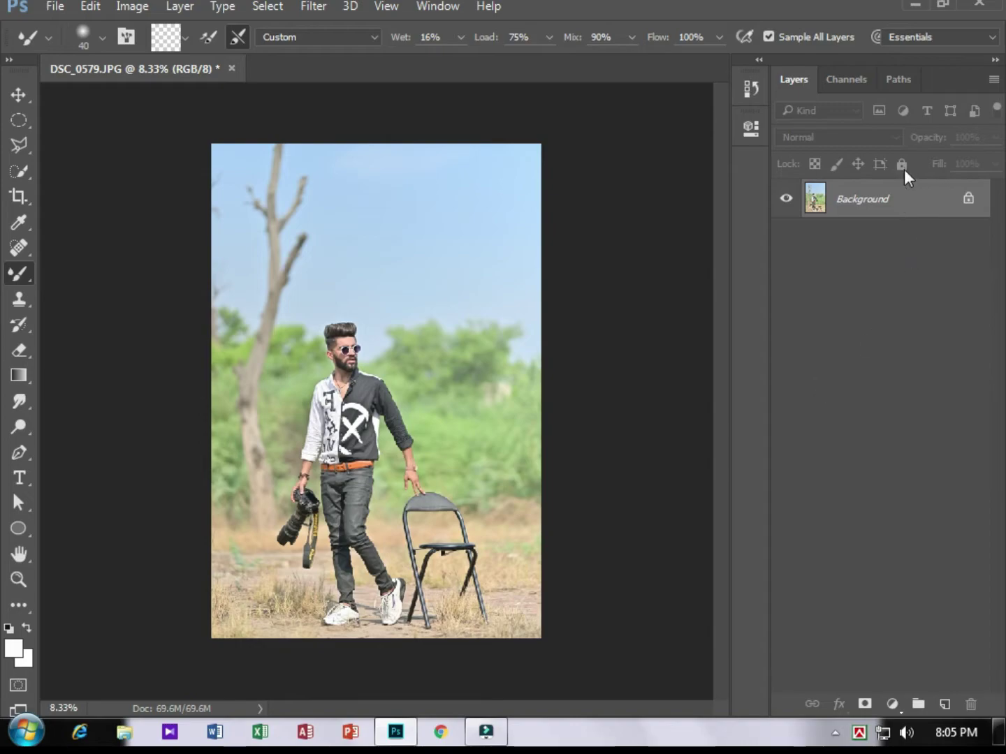
{"action": "left_click_drag", "start_coordinate": [922, 223], "coordinate": [944, 704]}
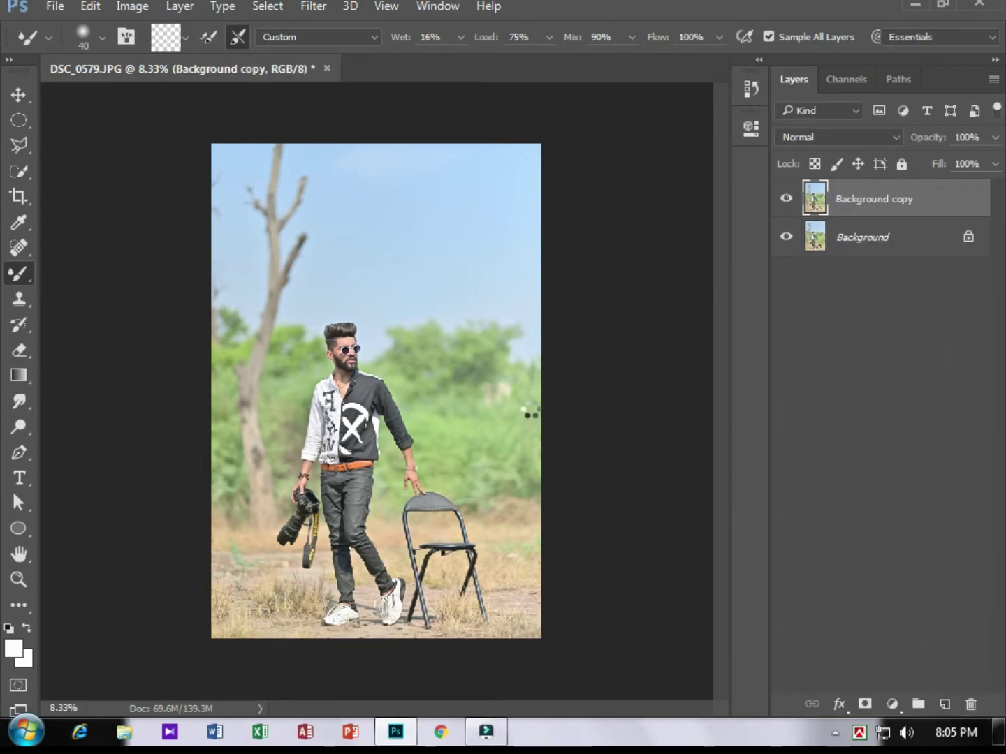
Step: In the Camera Raw filter, set Highlights -53, Shadows +42 and Whites -3
{"action": "key", "text": "ctrl+shift+a"}
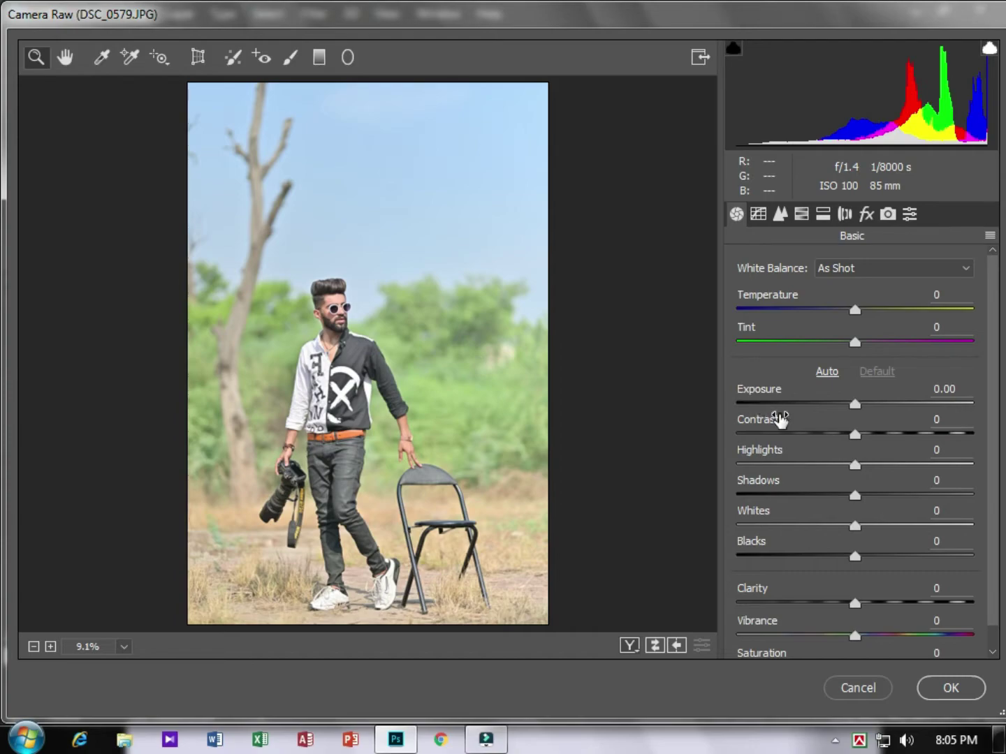
{"action": "left_click_drag", "start_coordinate": [297, 222], "coordinate": [381, 420]}
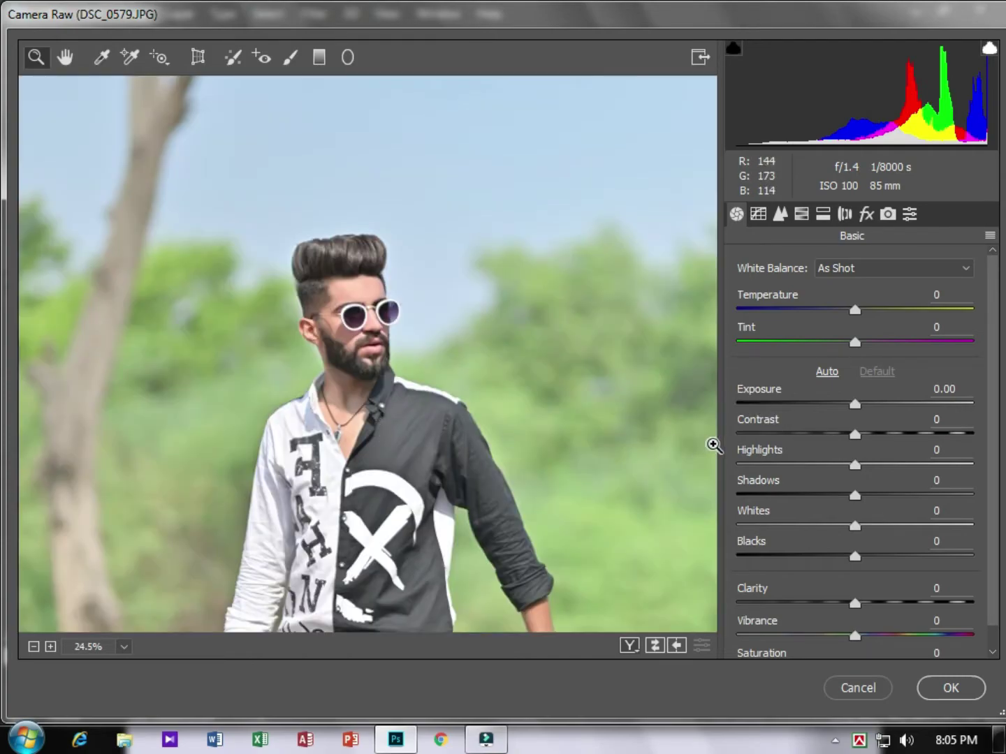
{"action": "left_click_drag", "start_coordinate": [848, 465], "coordinate": [616, 489]}
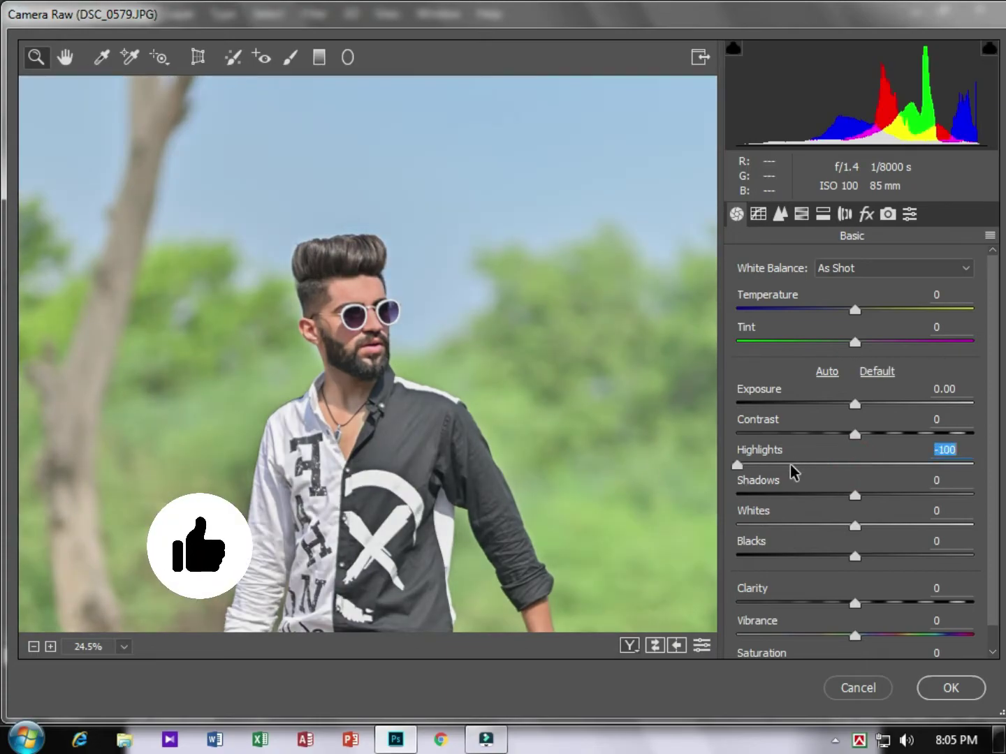
{"action": "left_click", "coordinate": [792, 465]}
{"action": "left_click_drag", "start_coordinate": [791, 467], "coordinate": [793, 465]}
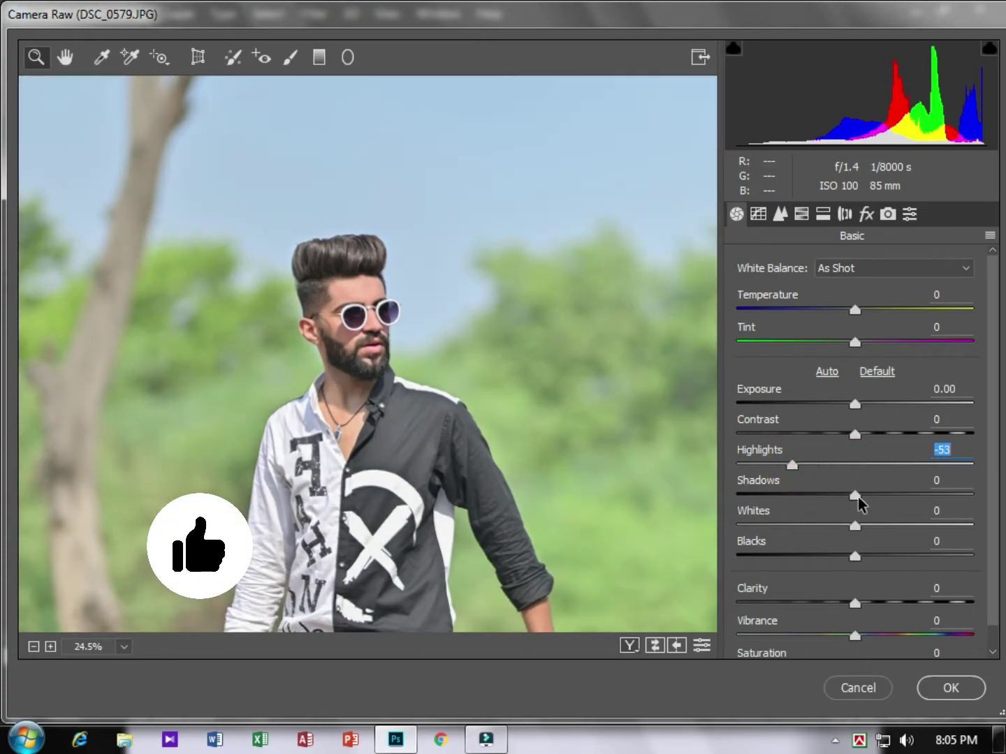
{"action": "left_click_drag", "start_coordinate": [854, 496], "coordinate": [906, 498]}
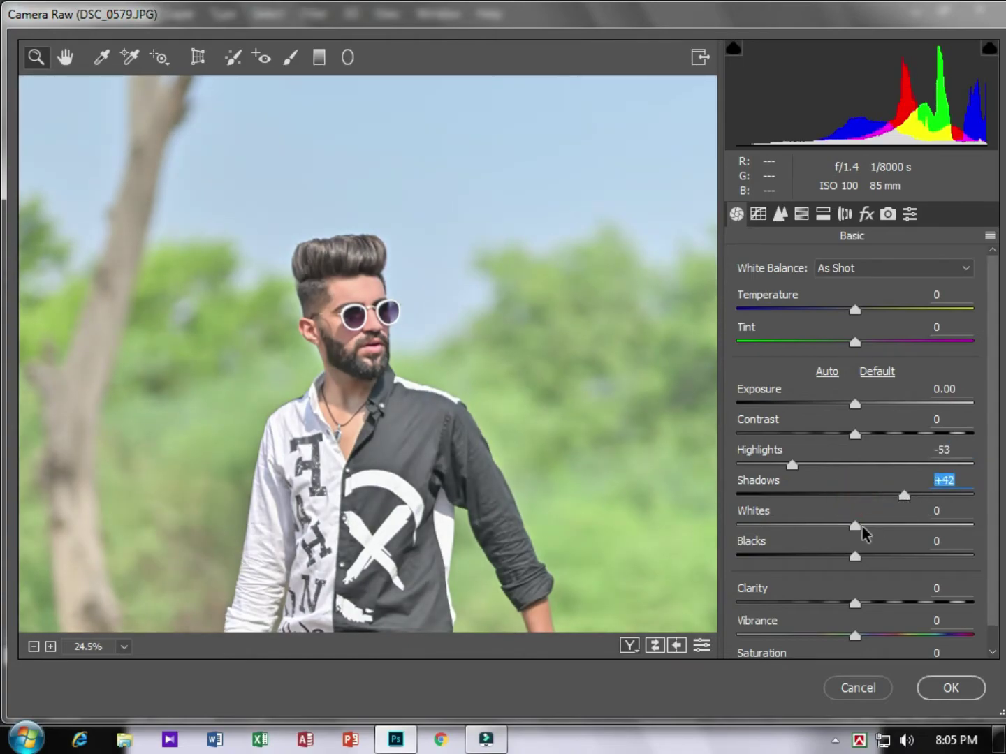
{"action": "mouse_move", "coordinate": [851, 531]}
{"action": "left_mouse_down"}
{"action": "mouse_move", "coordinate": [828, 532]}
{"action": "mouse_move", "coordinate": [830, 556]}
{"action": "mouse_move", "coordinate": [891, 528]}
{"action": "left_mouse_up"}
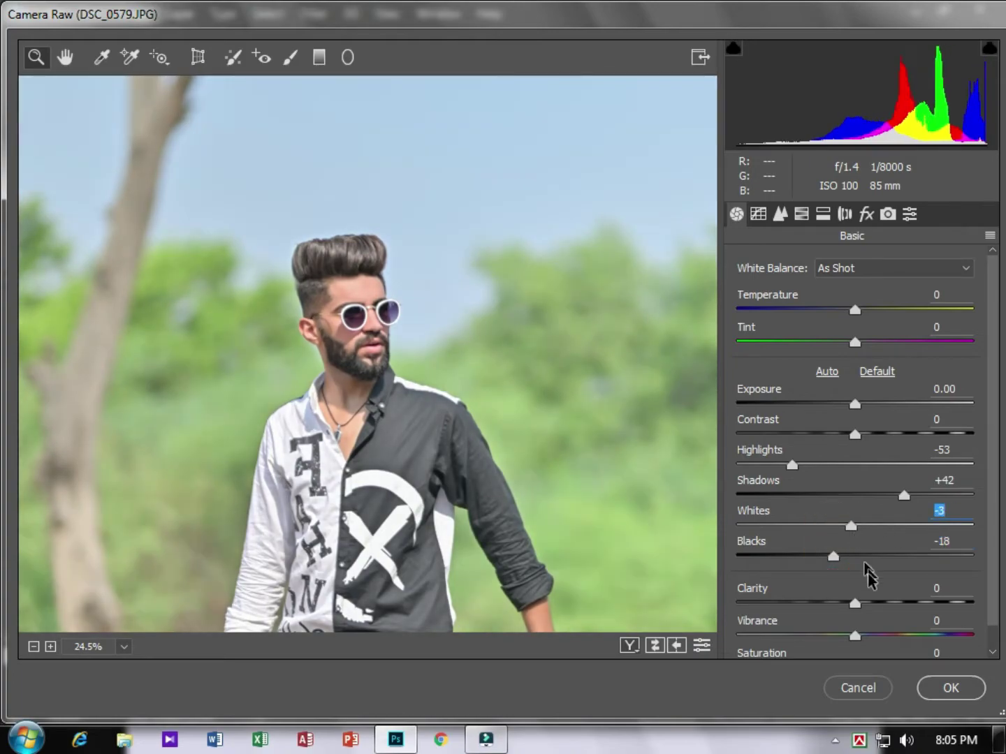
Step: Set Blacks -18, Contrast +14, Clarity +23 and Vibrance +35
{"action": "scroll", "coordinate": [865, 590], "scroll_direction": "down", "scroll_amount": 1}
{"action": "left_click_drag", "start_coordinate": [860, 576], "coordinate": [889, 582]}
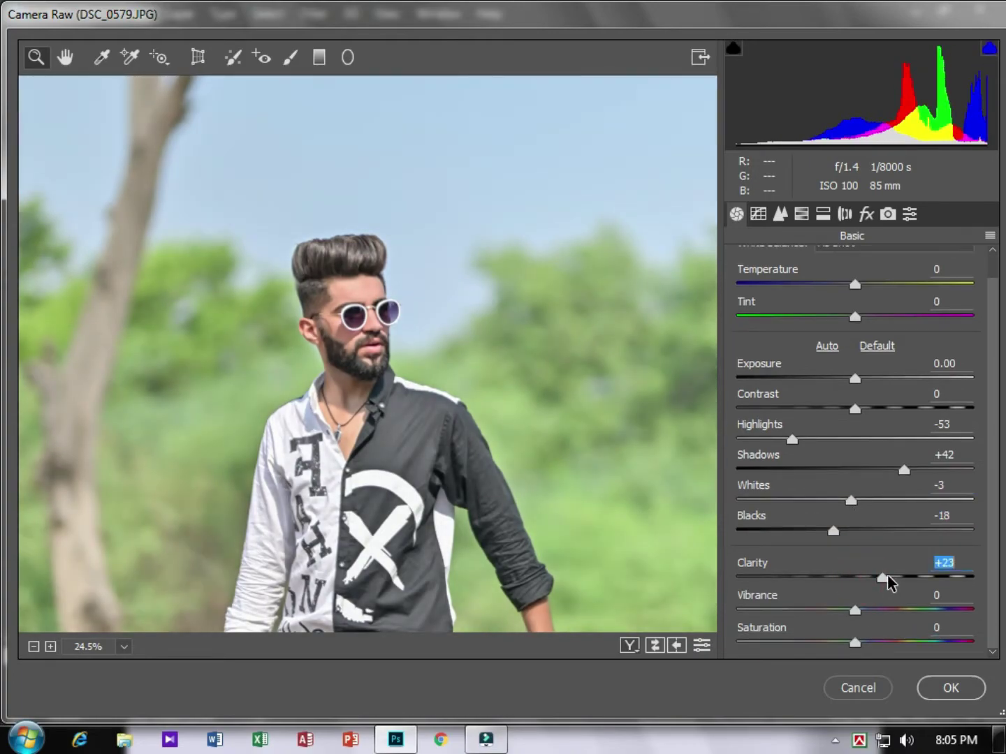
{"action": "scroll", "coordinate": [847, 398], "scroll_direction": "up", "scroll_amount": 1}
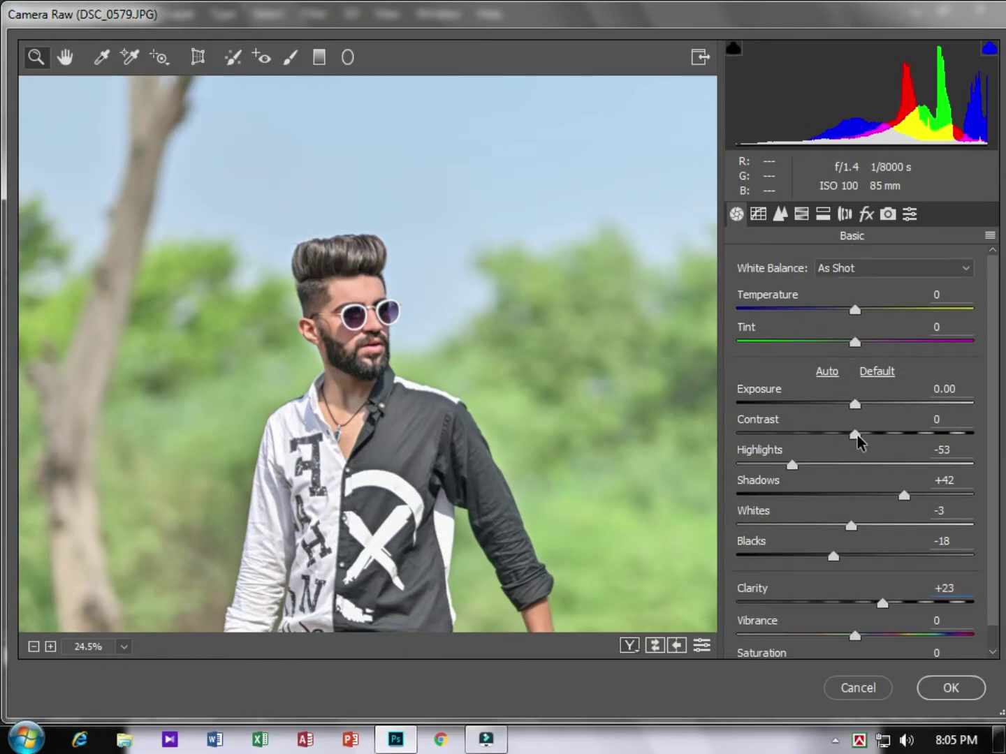
{"action": "left_click_drag", "start_coordinate": [855, 433], "coordinate": [872, 434]}
{"action": "scroll", "coordinate": [868, 569], "scroll_direction": "down", "scroll_amount": 1}
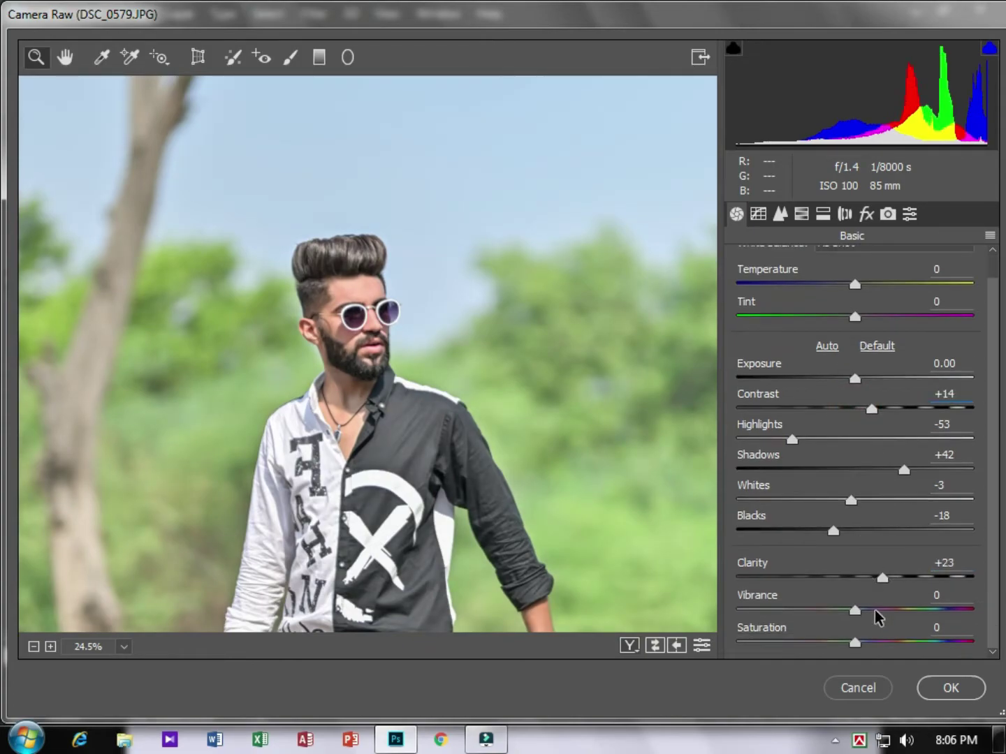
{"action": "left_click_drag", "start_coordinate": [878, 609], "coordinate": [895, 609]}
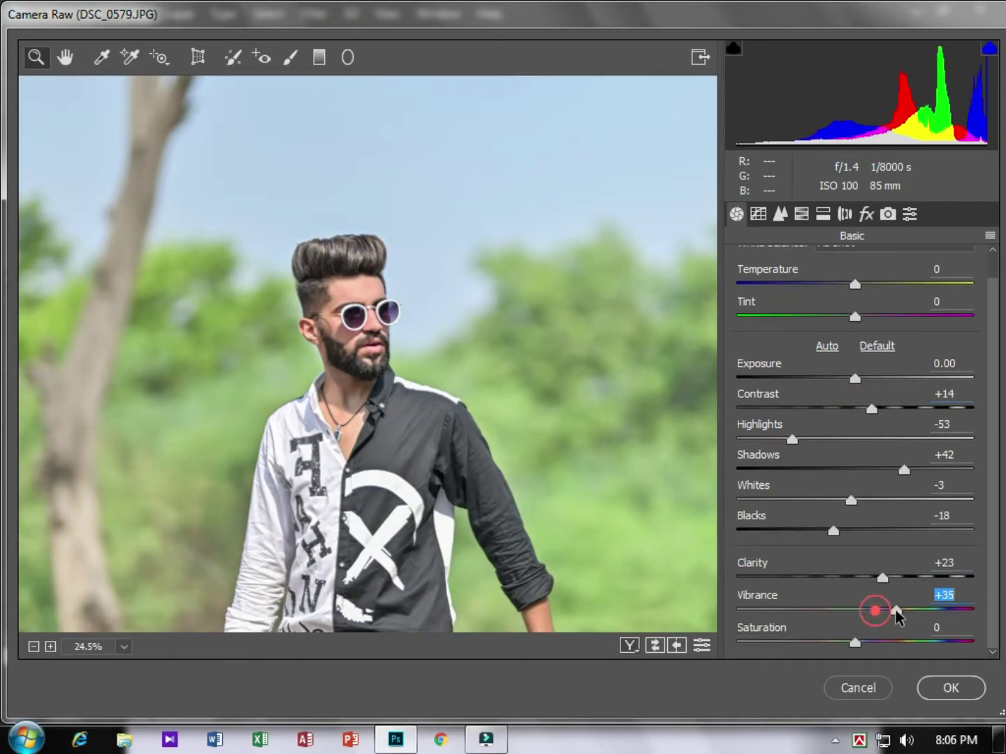
{"action": "left_click", "coordinate": [801, 216]}
Step: Set the Yellows and Greens hues to -100 in HSL, yellowing the foliage
{"action": "left_click", "coordinate": [745, 297]}
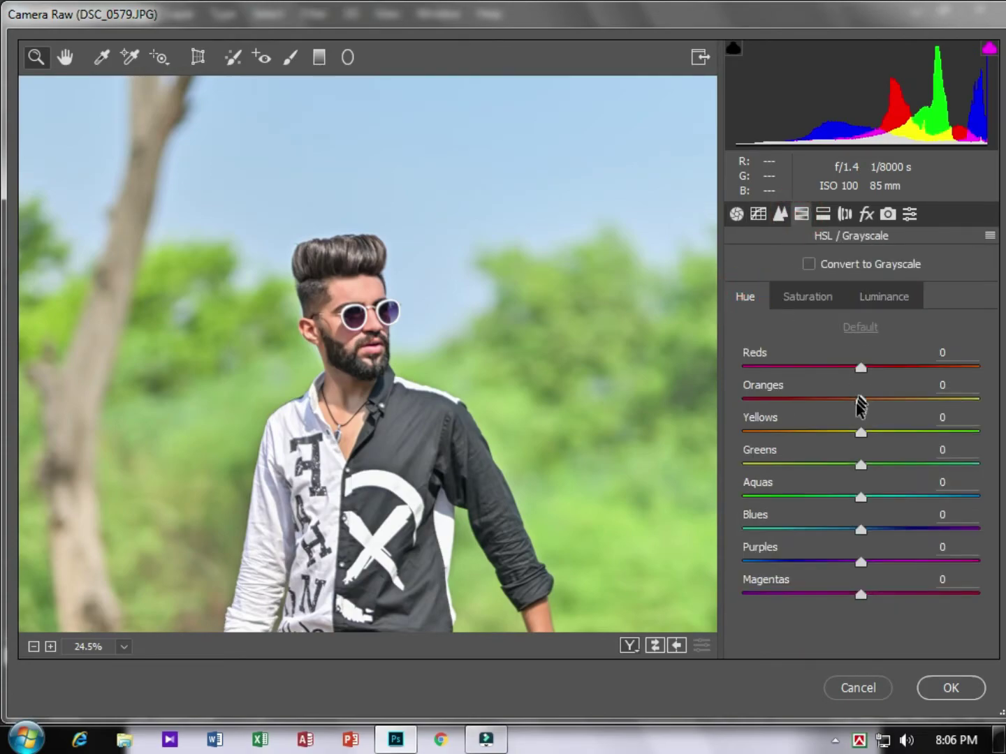
{"action": "left_click_drag", "start_coordinate": [703, 438], "coordinate": [743, 433]}
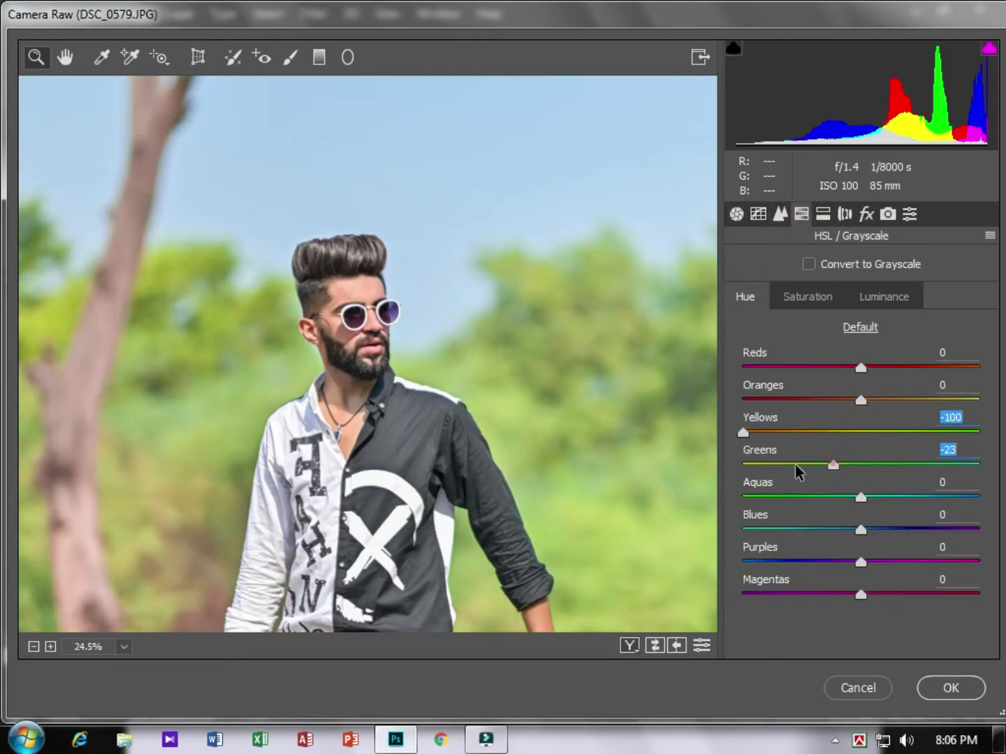
{"action": "left_click_drag", "start_coordinate": [796, 467], "coordinate": [597, 477]}
{"action": "scroll", "coordinate": [600, 421], "scroll_direction": "down", "scroll_amount": 3}
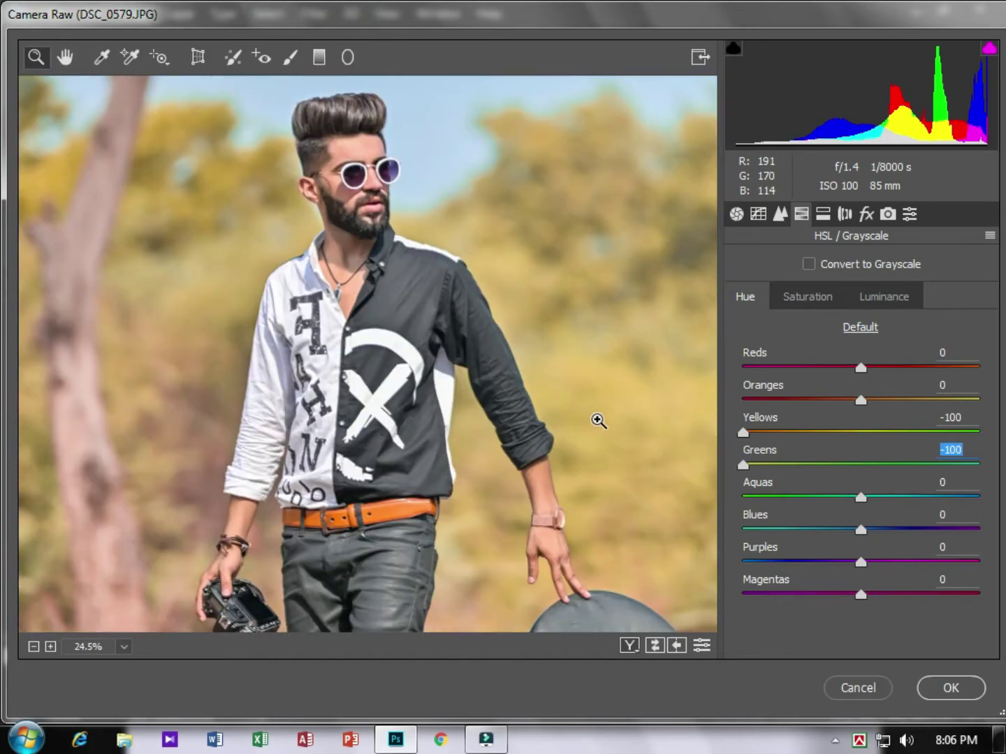
Step: Zoom in on the man and shift the Blues hue to -13 to tint the sky cyan
{"action": "key", "text": "ctrl+minus"}
{"action": "key", "text": "ctrl+minus"}
{"action": "key", "text": "ctrl+minus"}
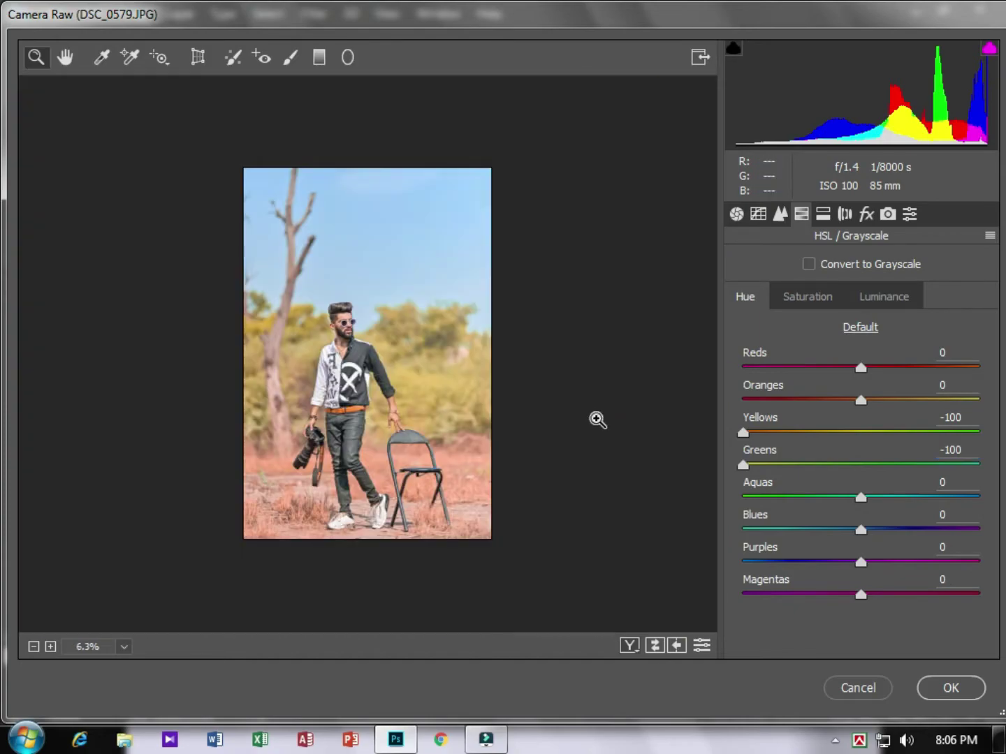
{"action": "left_click_drag", "start_coordinate": [198, 130], "coordinate": [506, 556]}
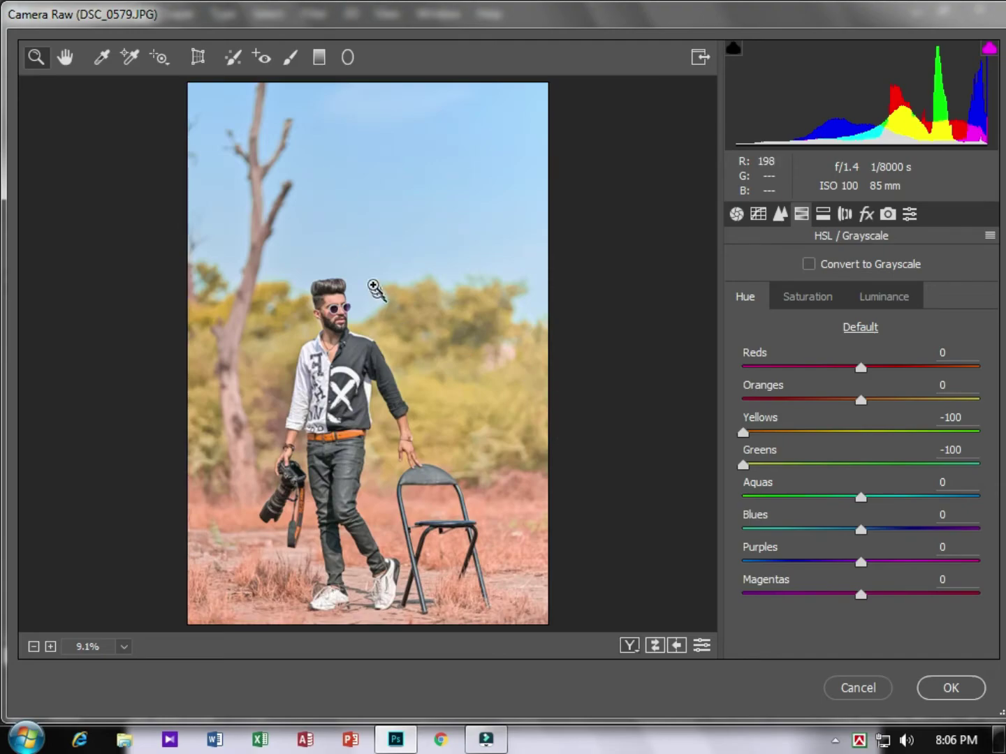
{"action": "left_click_drag", "start_coordinate": [330, 419], "coordinate": [450, 655]}
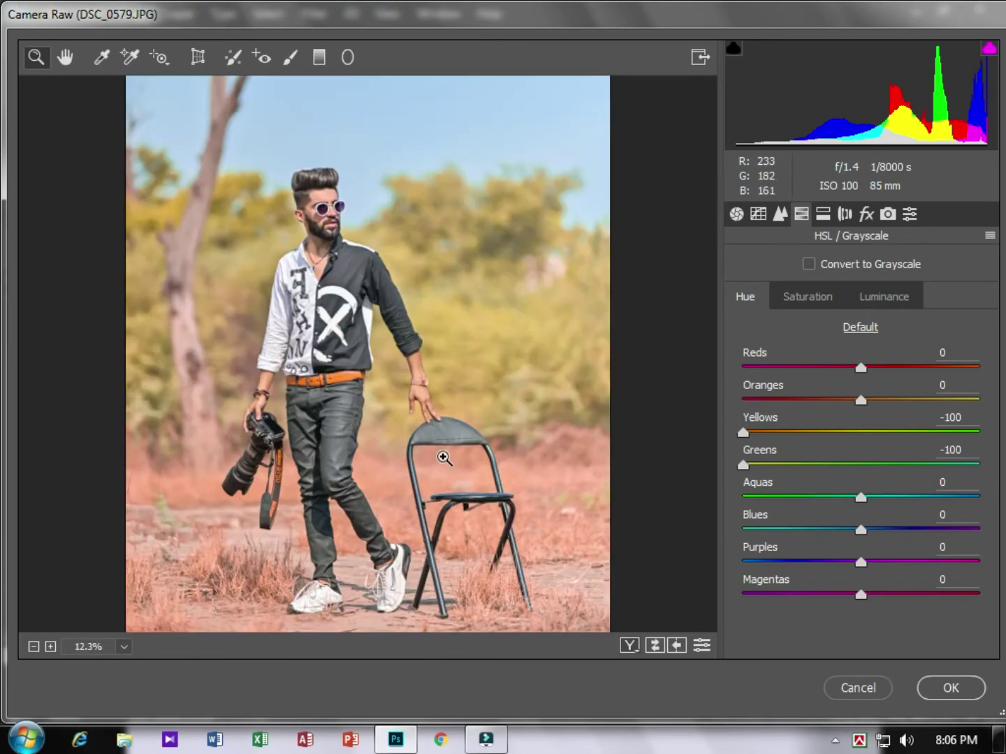
{"action": "left_click_drag", "start_coordinate": [274, 121], "coordinate": [408, 384]}
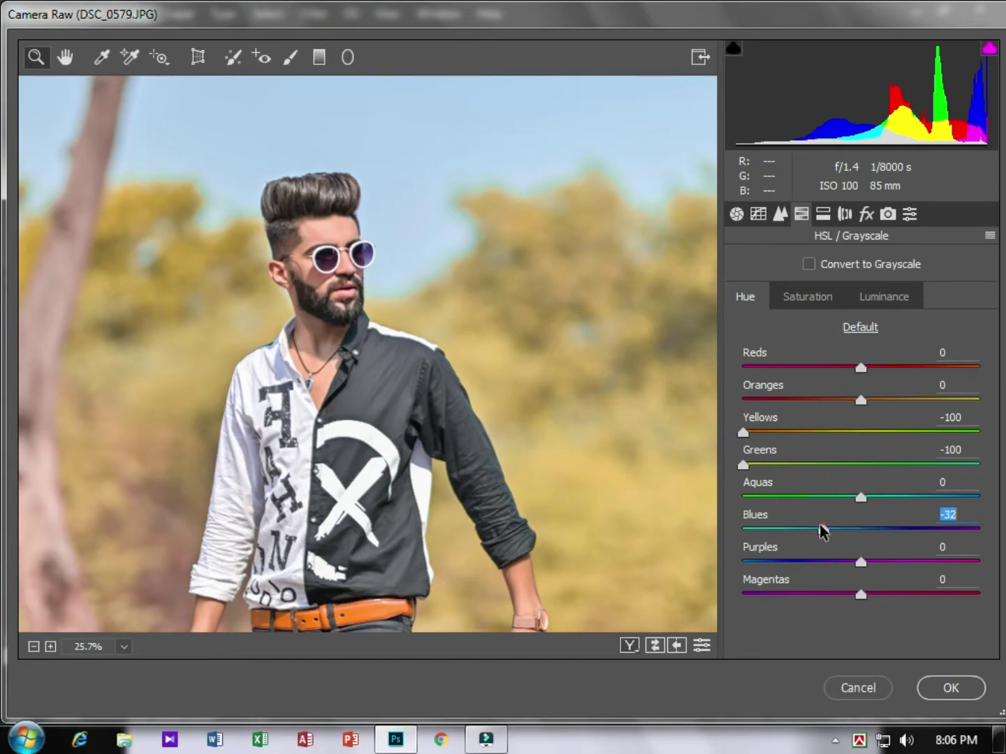
{"action": "mouse_move", "coordinate": [823, 532]}
{"action": "left_mouse_down"}
{"action": "mouse_move", "coordinate": [776, 531]}
{"action": "mouse_move", "coordinate": [892, 528]}
{"action": "left_mouse_up"}
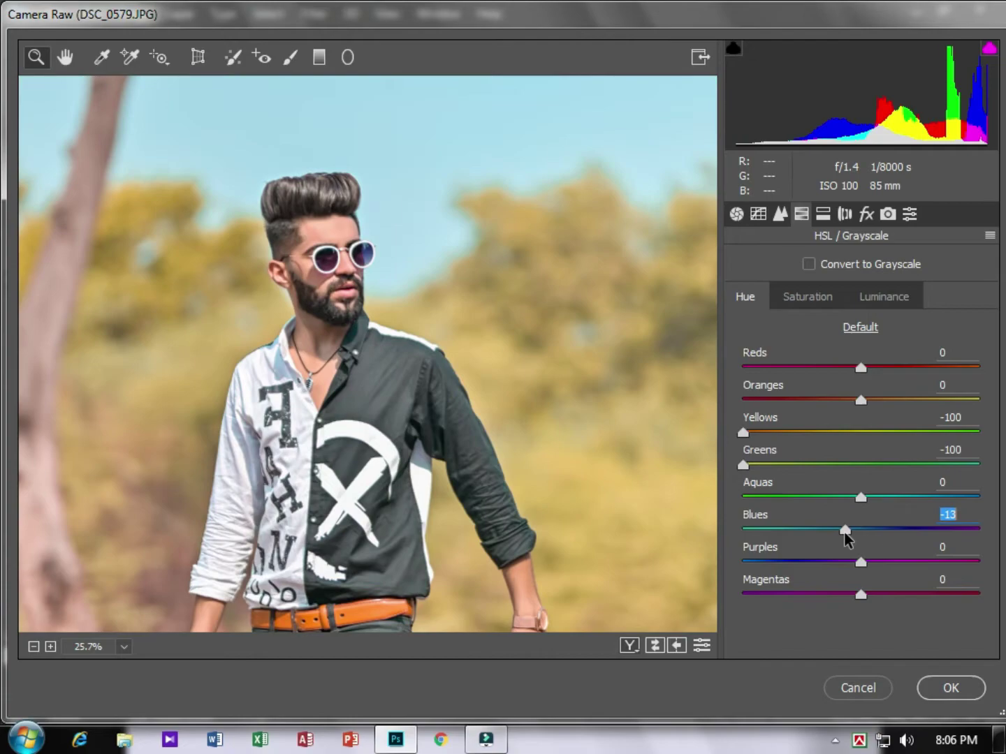
Step: Apply the Camera Raw grade to Background copy and toggle it to compare with the original
{"action": "left_click", "coordinate": [950, 686]}
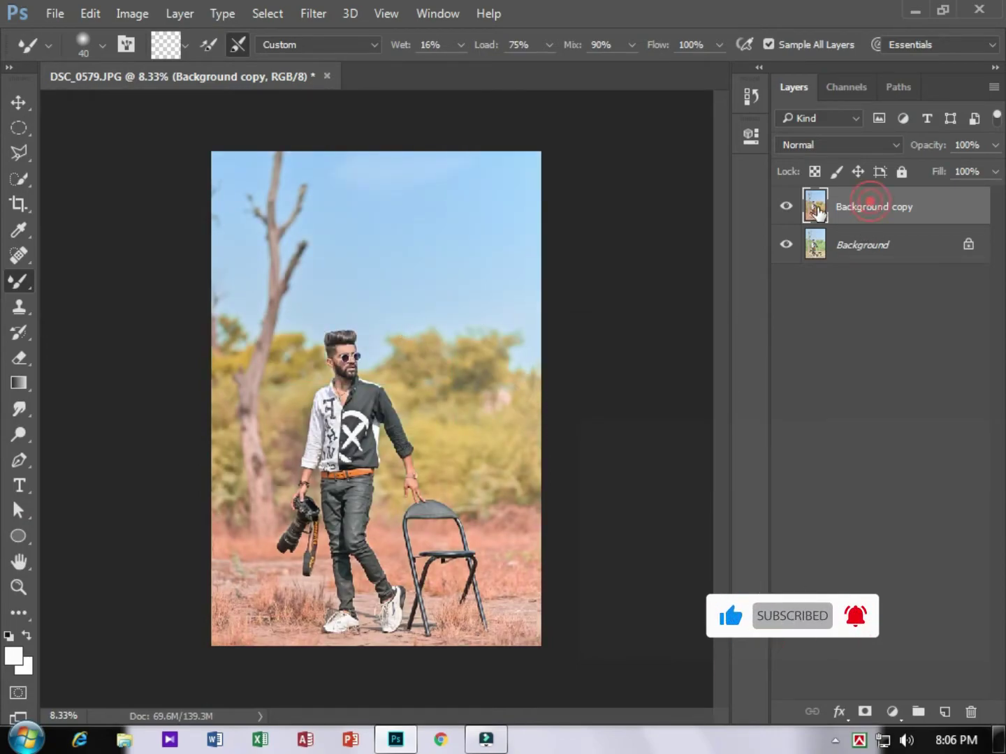
{"action": "left_click", "coordinate": [785, 208]}
{"action": "left_click", "coordinate": [786, 208]}
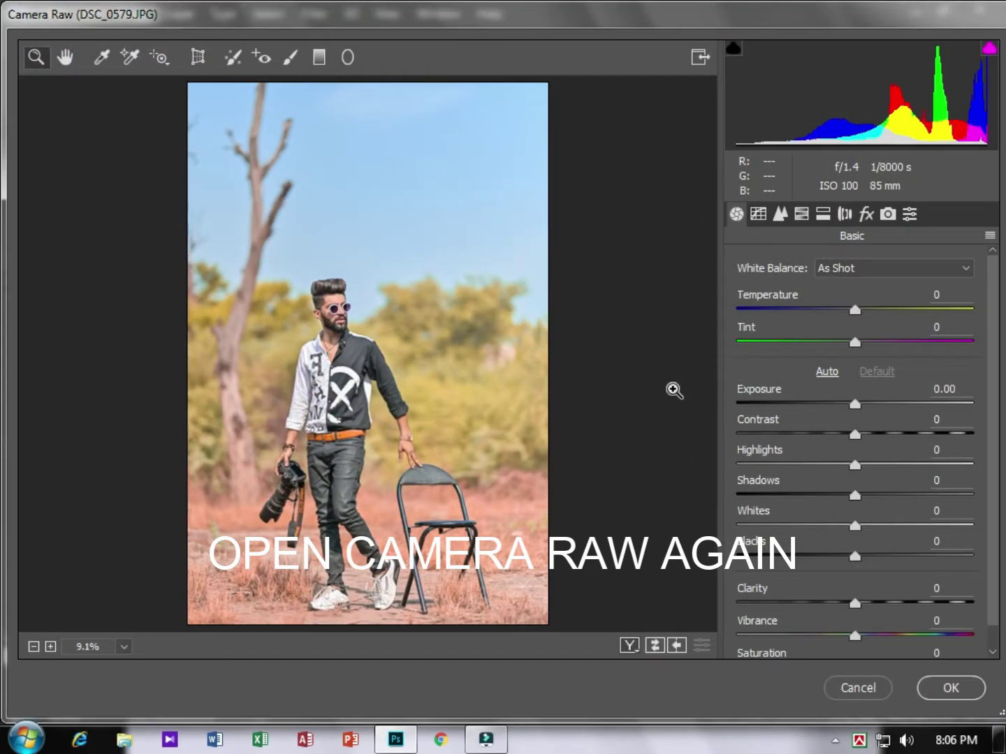
Step: Set the Yellows and Greens hues to -100 in the HSL Hue panel
{"action": "left_click", "coordinate": [822, 214]}
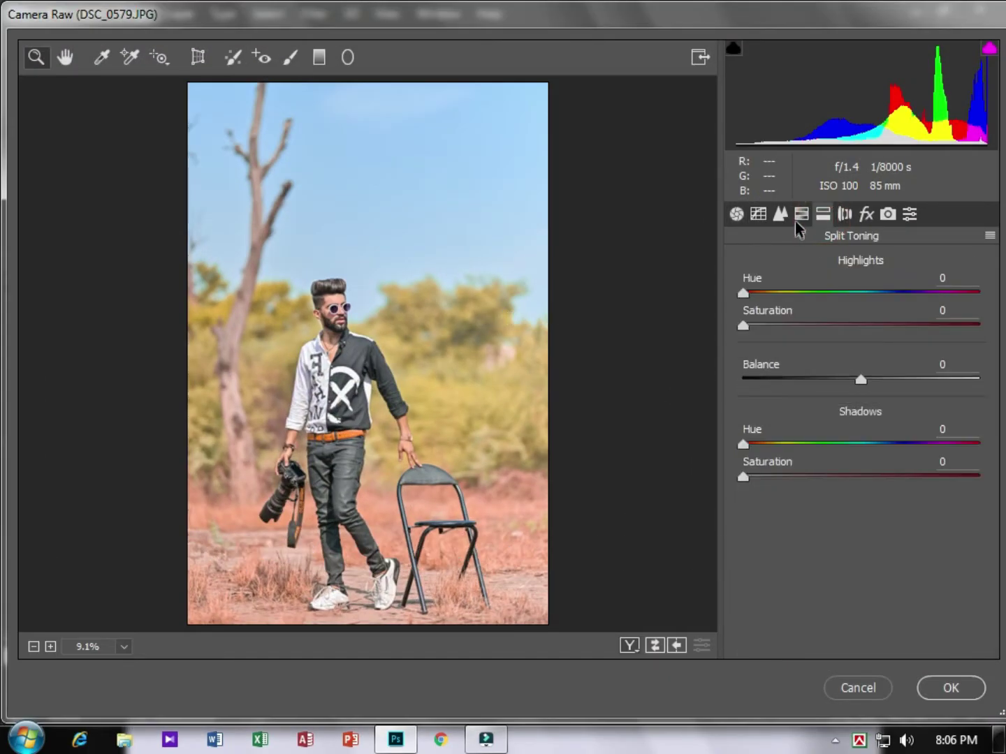
{"action": "left_click", "coordinate": [800, 214]}
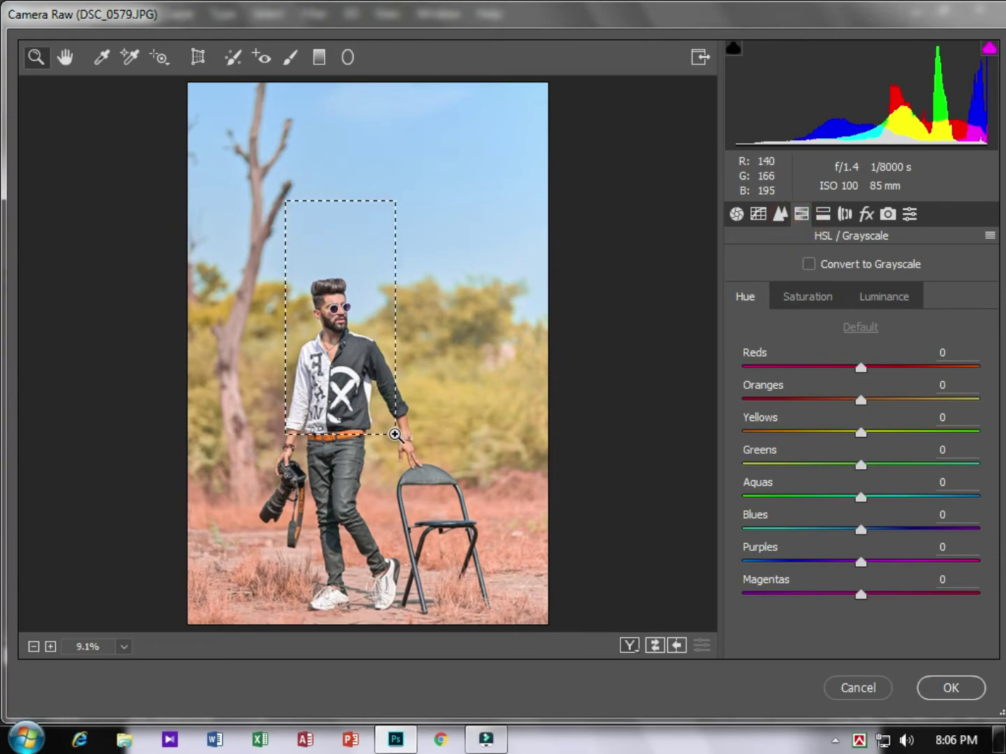
{"action": "left_click_drag", "start_coordinate": [336, 300], "coordinate": [397, 427]}
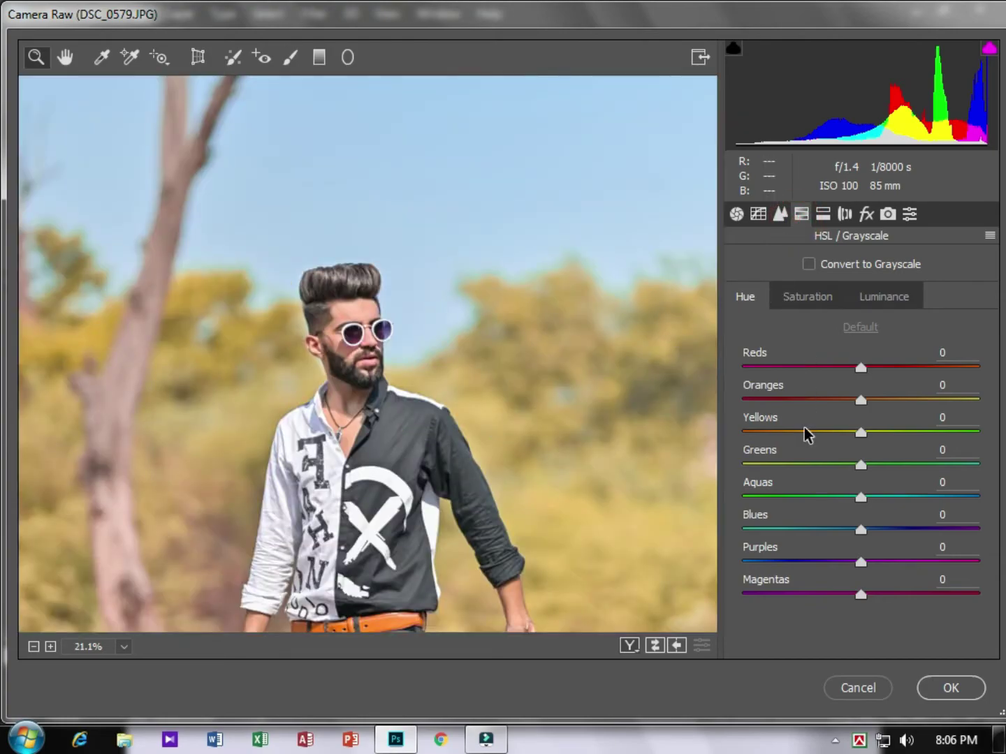
{"action": "left_click_drag", "start_coordinate": [805, 433], "coordinate": [696, 440]}
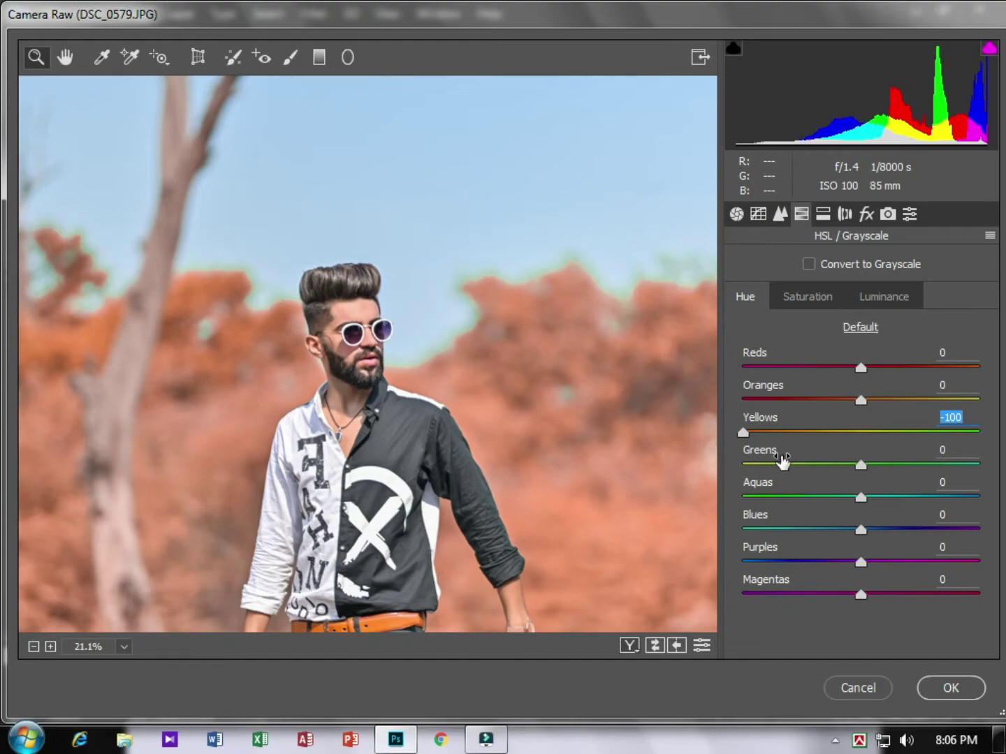
{"action": "mouse_move", "coordinate": [783, 465]}
{"action": "left_mouse_down"}
{"action": "mouse_move", "coordinate": [714, 465]}
{"action": "mouse_move", "coordinate": [788, 442]}
{"action": "left_mouse_up"}
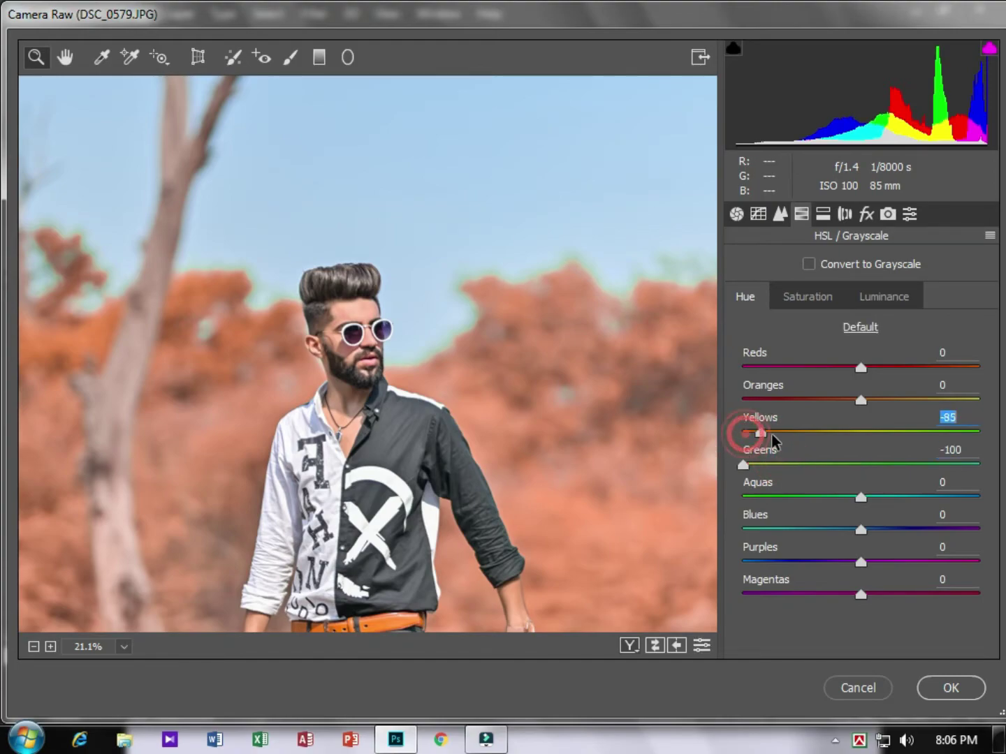
Step: Lower Yellows saturation to -16 and raise Greens saturation to +100
{"action": "left_click", "coordinate": [805, 299]}
{"action": "left_click", "coordinate": [810, 430]}
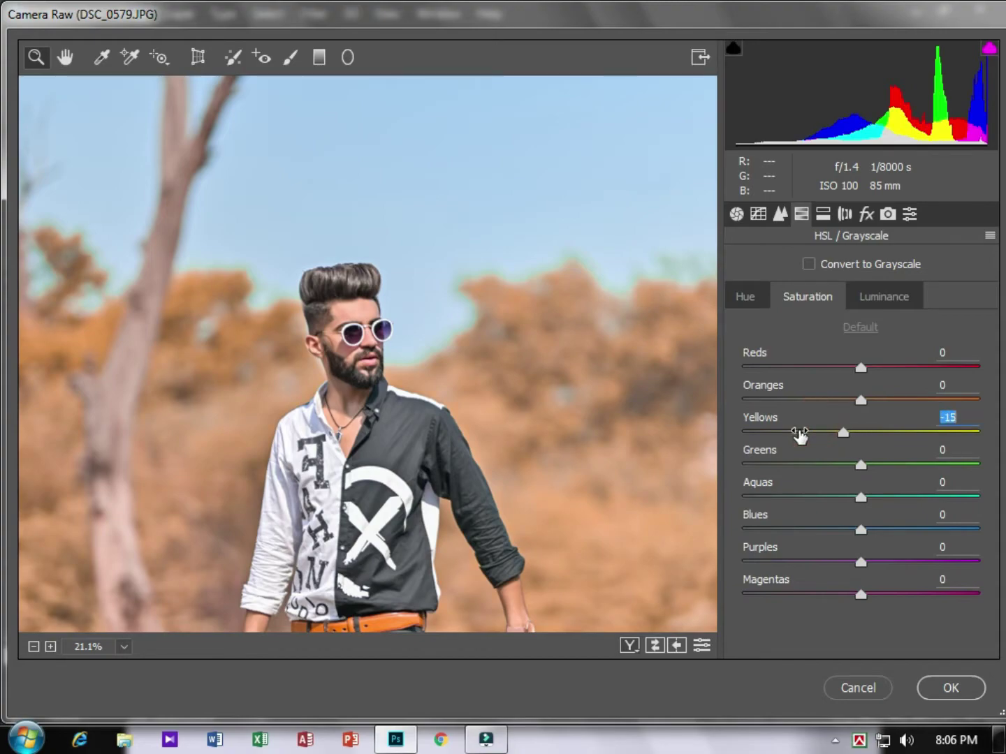
{"action": "left_click", "coordinate": [813, 431]}
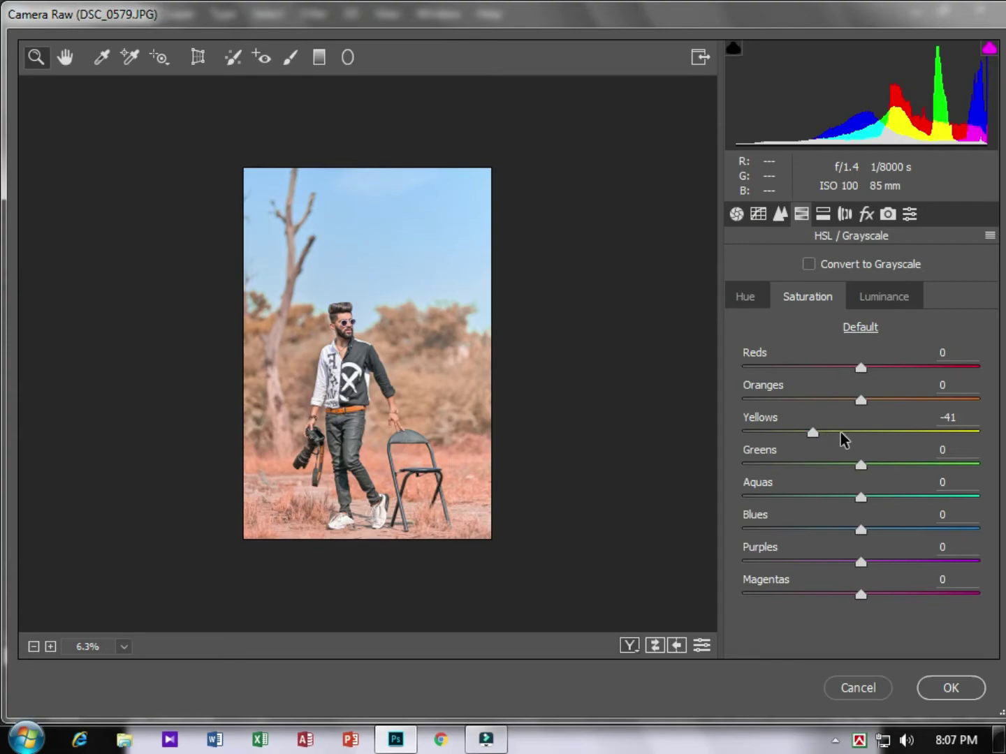
{"action": "left_click_drag", "start_coordinate": [839, 432], "coordinate": [848, 454]}
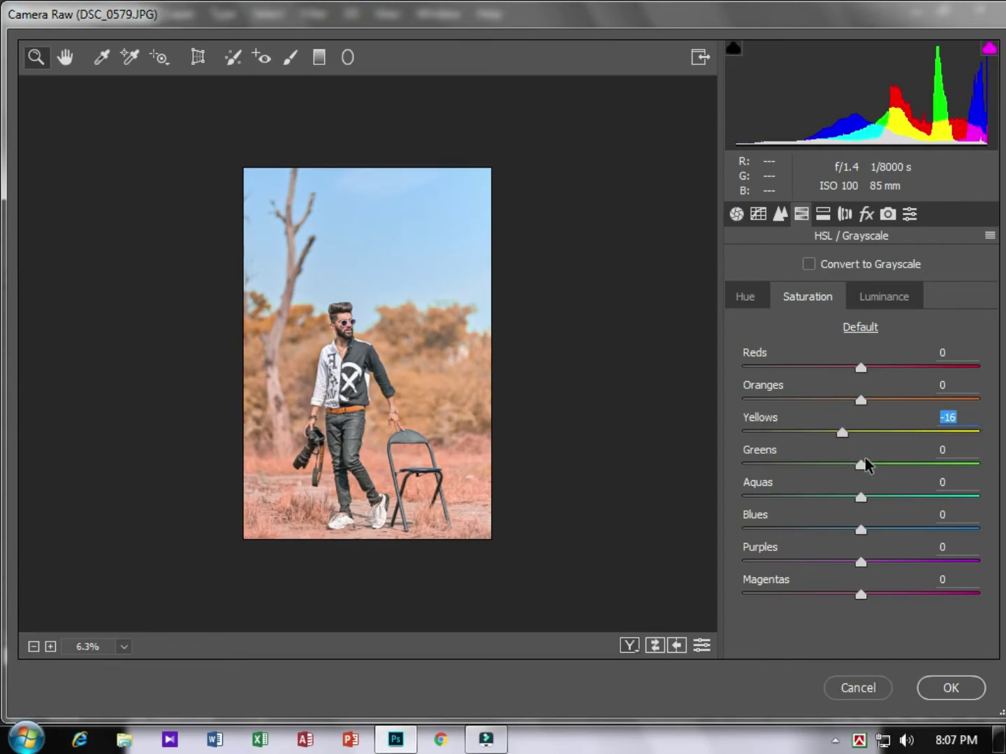
{"action": "left_click_drag", "start_coordinate": [841, 467], "coordinate": [979, 465]}
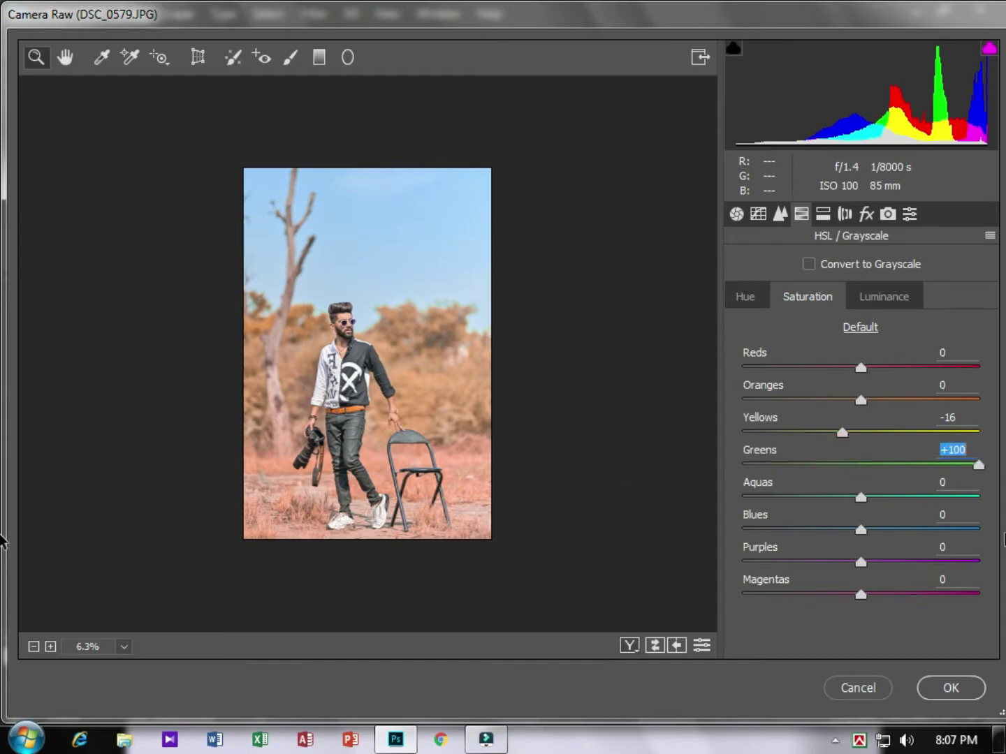
{"action": "left_click_drag", "start_coordinate": [311, 248], "coordinate": [385, 392]}
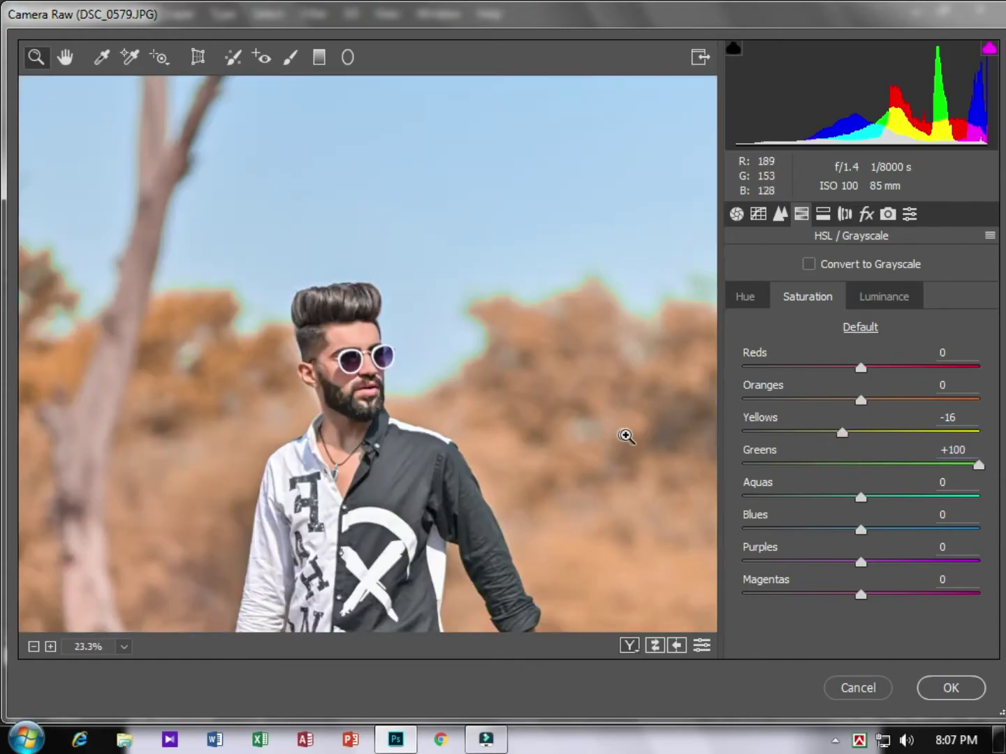
Step: Shift the Yellows hue to -68 to turn the foliage orange
{"action": "left_click", "coordinate": [751, 294]}
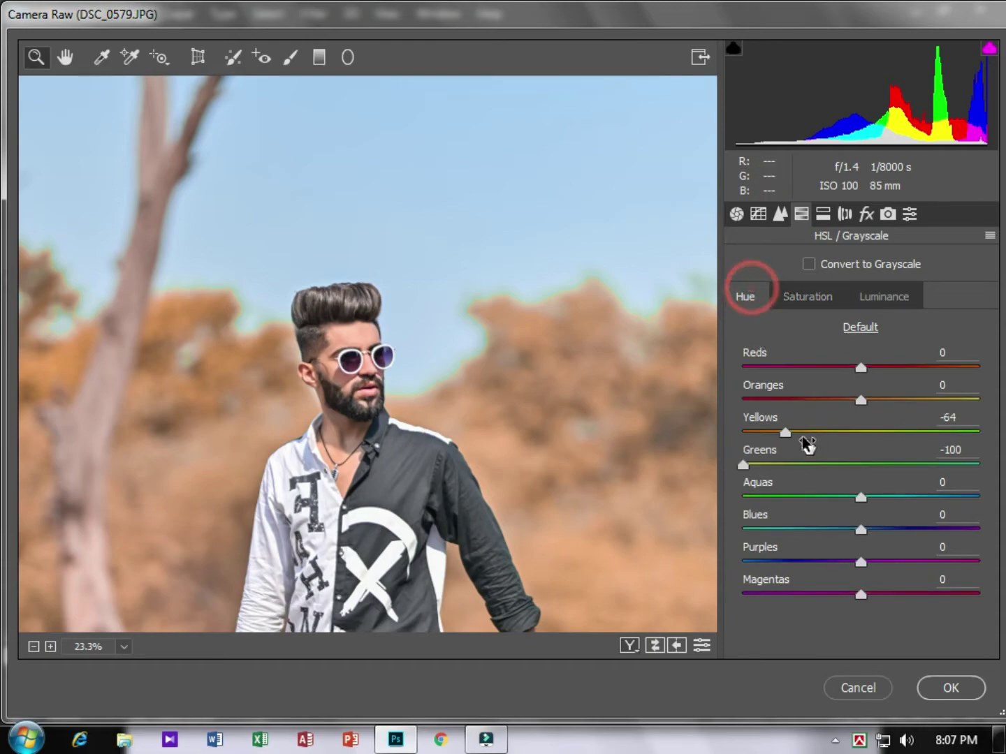
{"action": "left_click_drag", "start_coordinate": [786, 432], "coordinate": [995, 443]}
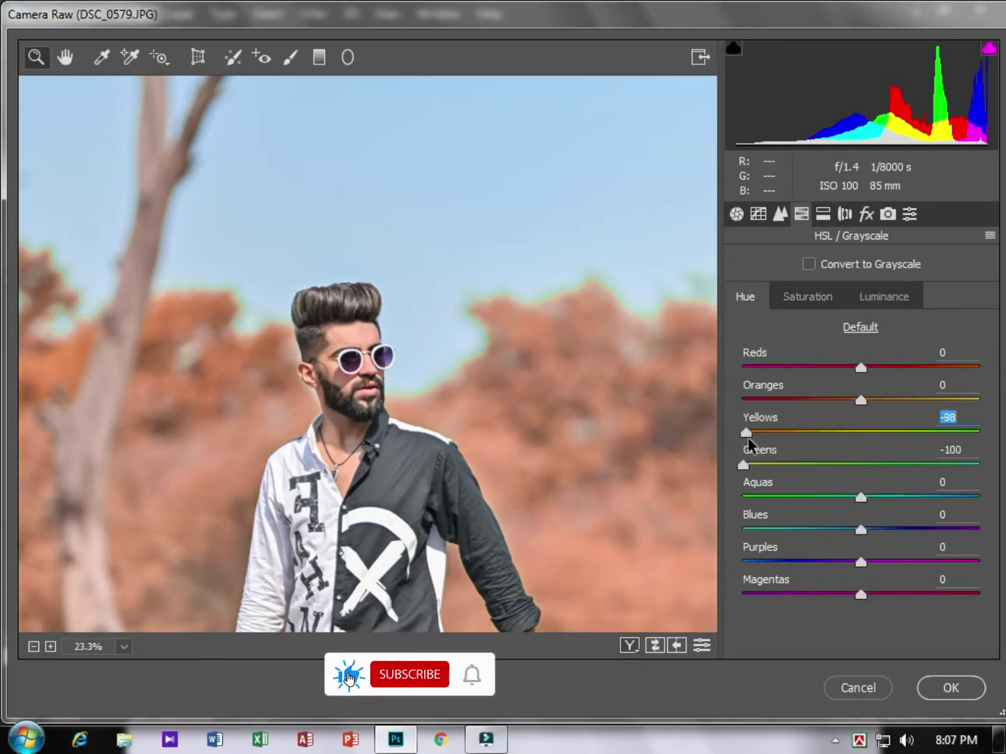
{"action": "left_click_drag", "start_coordinate": [800, 444], "coordinate": [782, 446]}
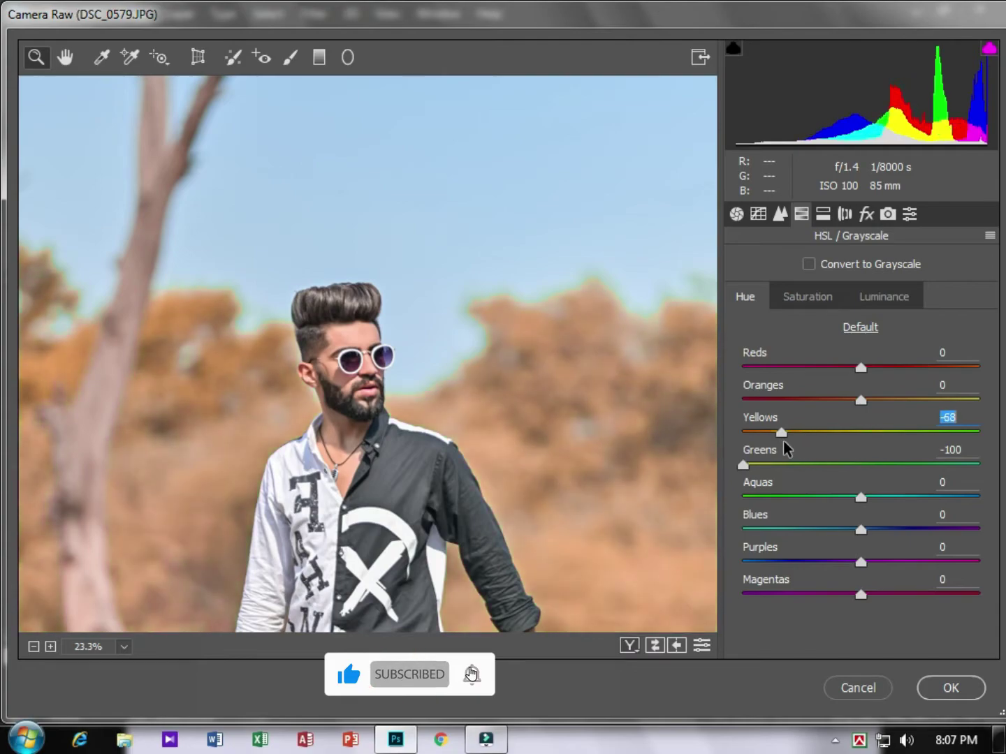
{"action": "key", "text": "ctrl+0"}
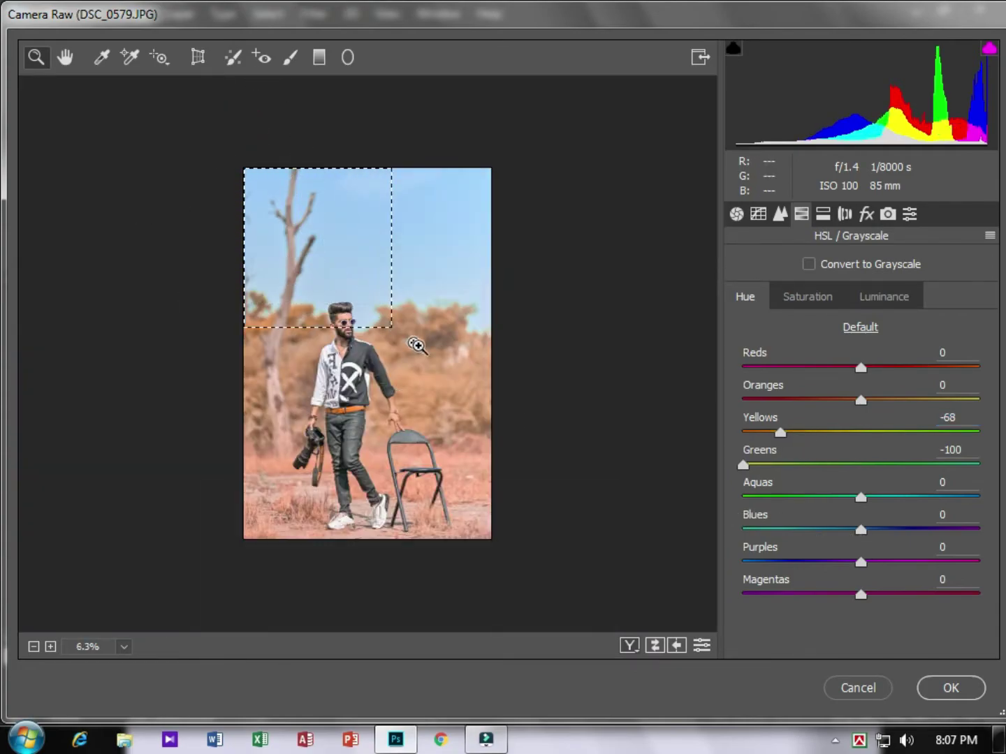
{"action": "left_click_drag", "start_coordinate": [274, 230], "coordinate": [505, 375]}
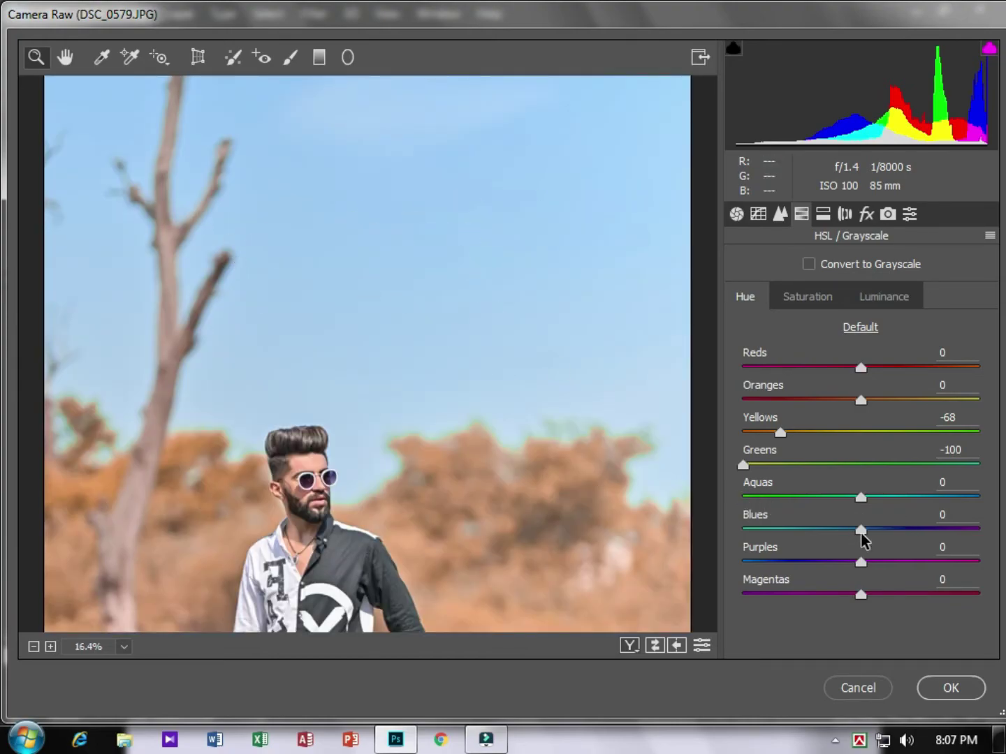
Step: Set the Blues hue to -100 and Blues saturation to -23 for a teal sky
{"action": "left_click_drag", "start_coordinate": [862, 531], "coordinate": [822, 532]}
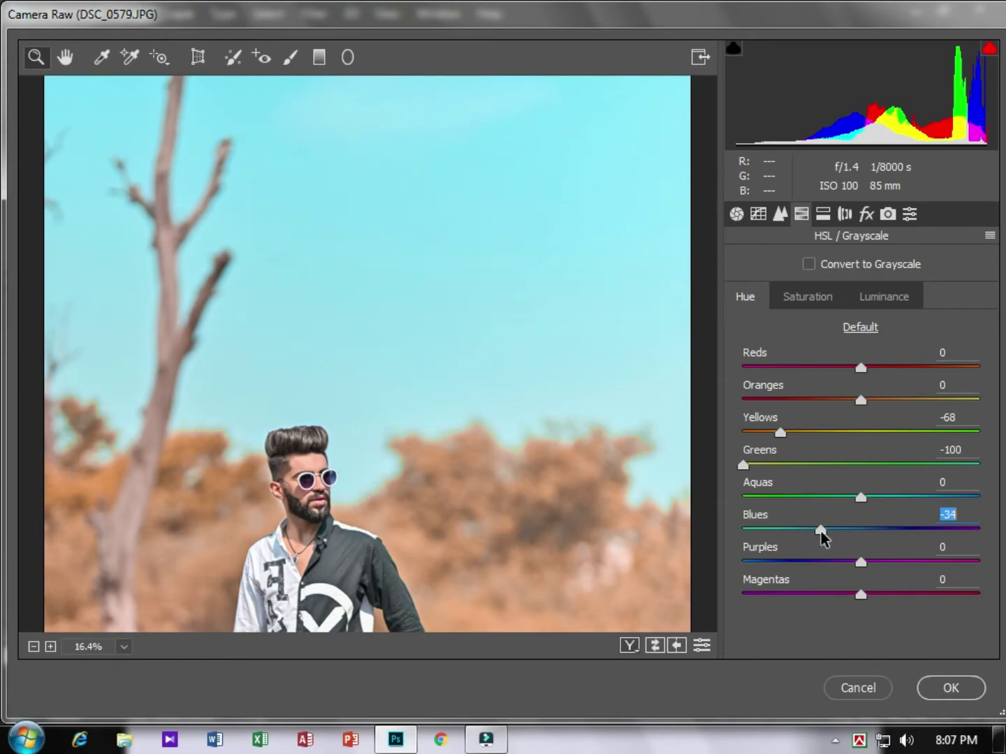
{"action": "key", "text": "ctrl+0"}
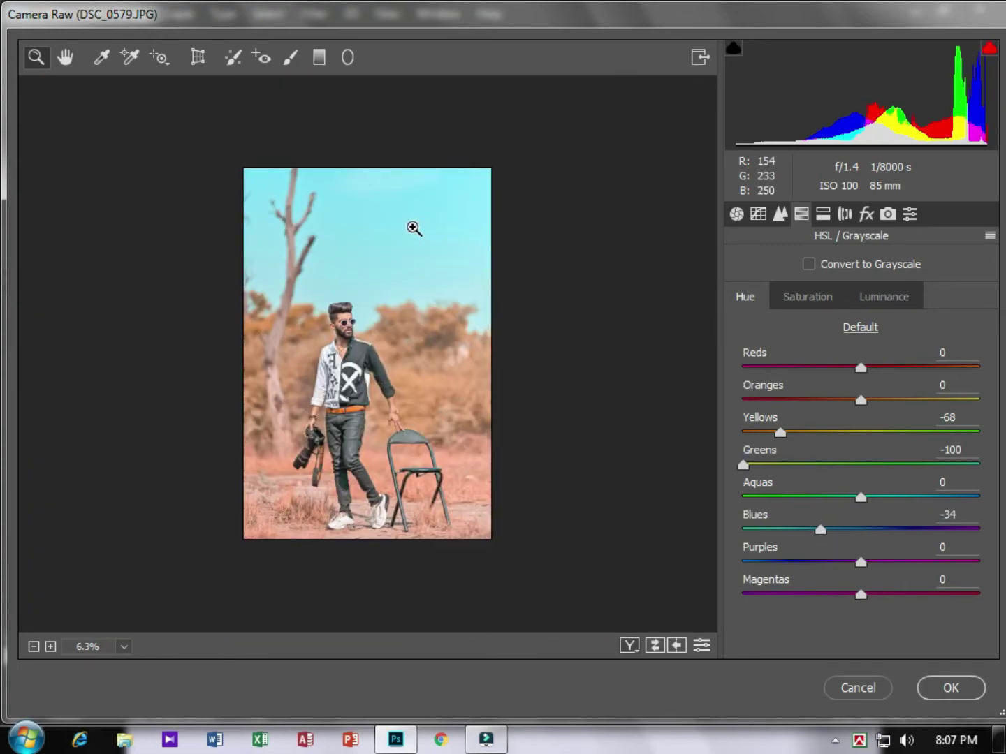
{"action": "key", "text": "ctrl+0"}
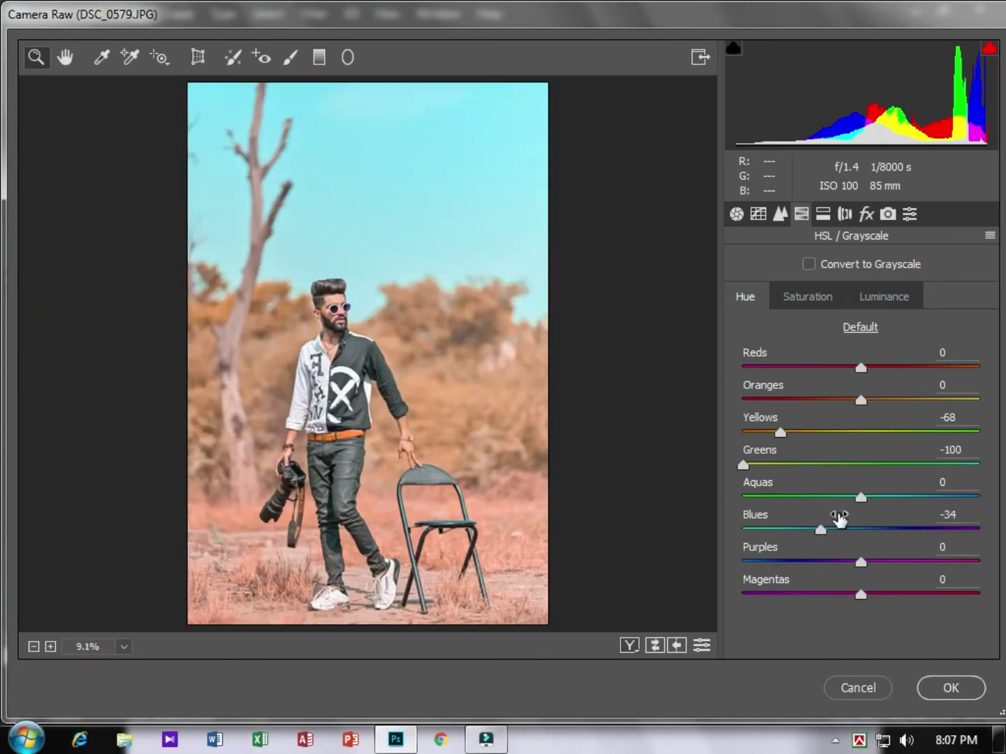
{"action": "left_click_drag", "start_coordinate": [813, 533], "coordinate": [704, 538]}
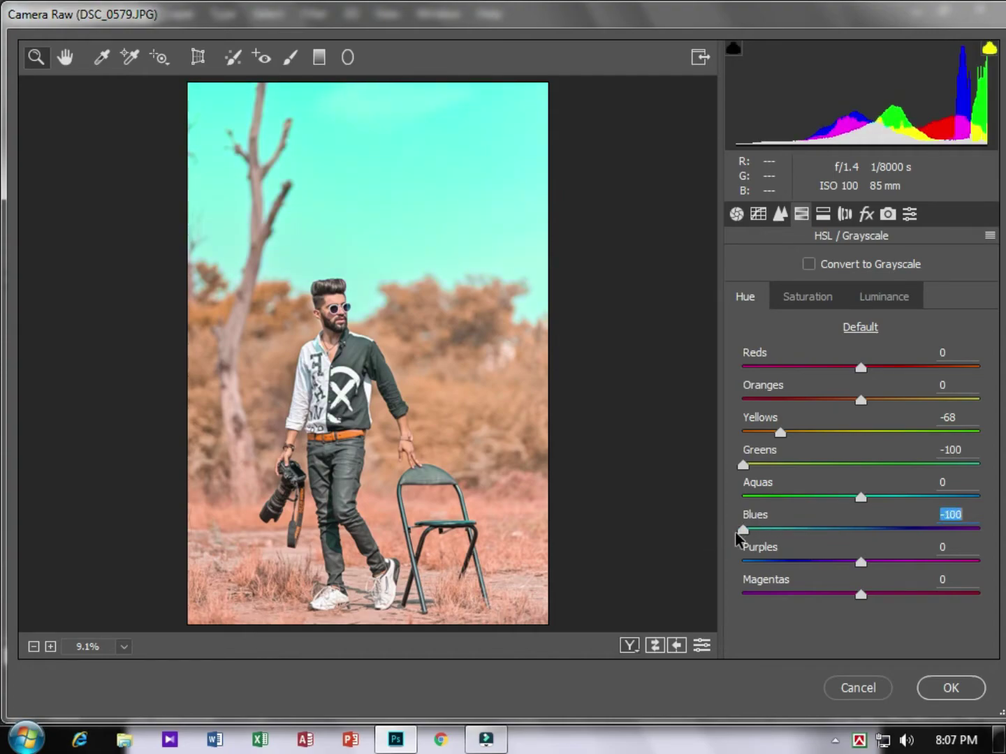
{"action": "left_click", "coordinate": [821, 304]}
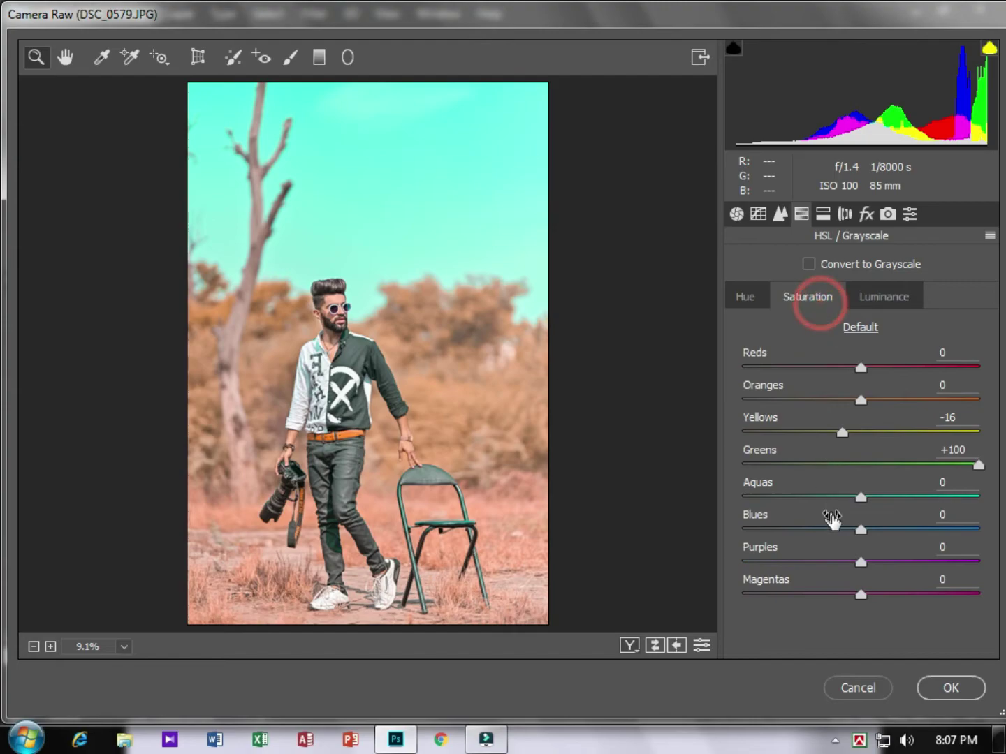
{"action": "left_click", "coordinate": [834, 531]}
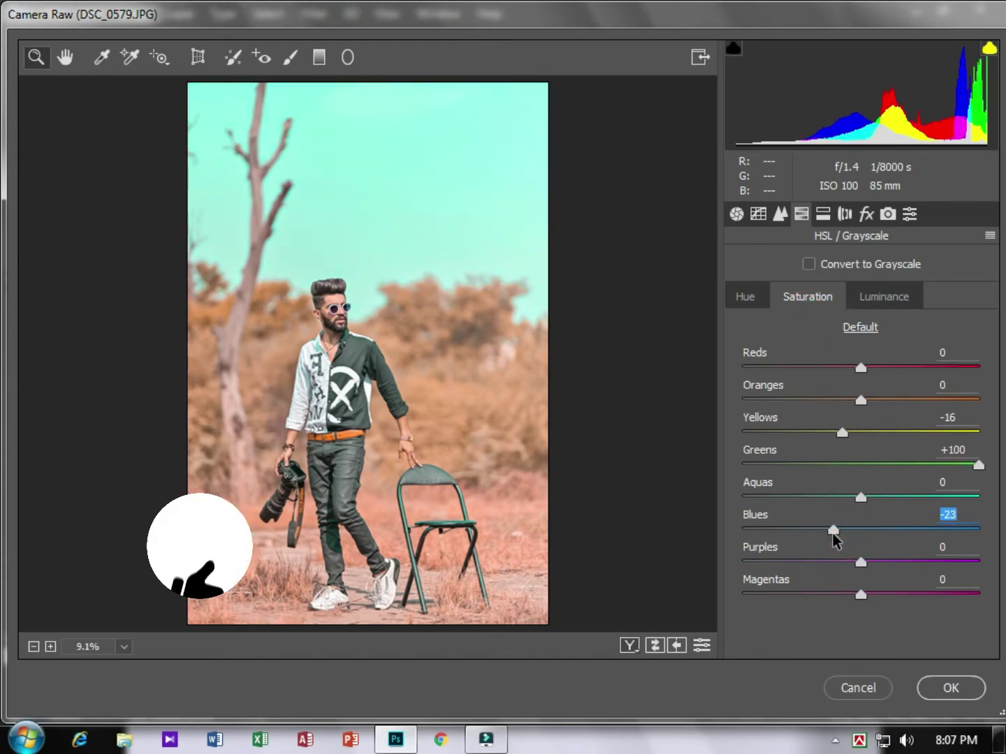
Step: Zoom in on the face and brighten the Oranges luminance to +16
{"action": "left_click", "coordinate": [743, 296]}
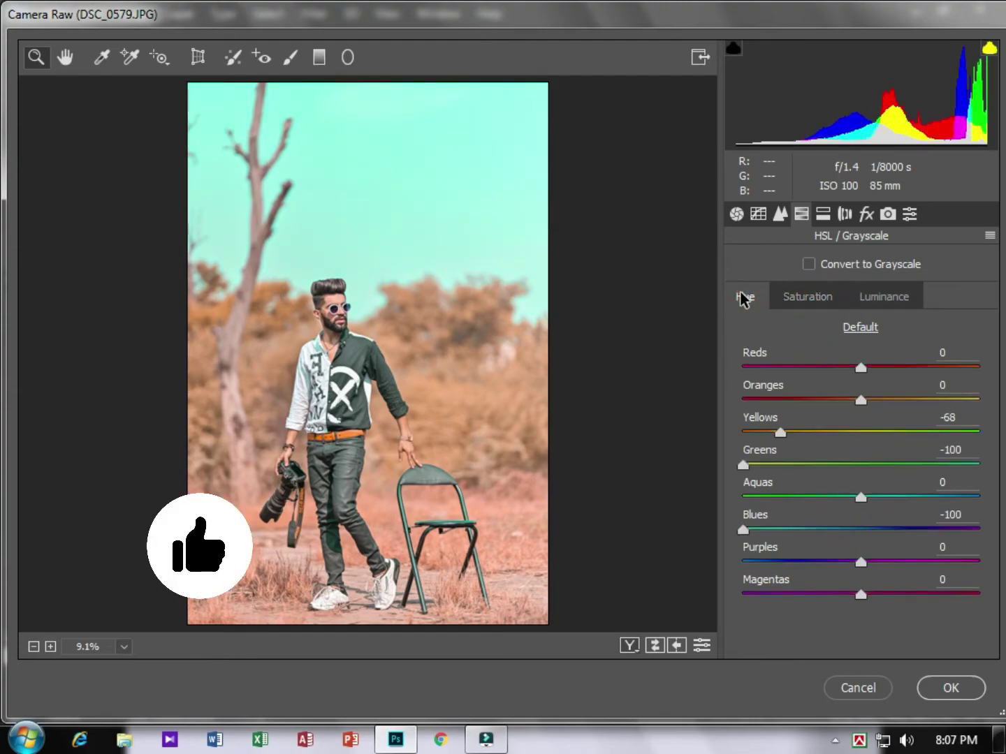
{"action": "mouse_move", "coordinate": [305, 280]}
{"action": "left_mouse_down"}
{"action": "mouse_move", "coordinate": [364, 352]}
{"action": "mouse_move", "coordinate": [364, 342]}
{"action": "left_mouse_up"}
{"action": "left_click", "coordinate": [819, 297]}
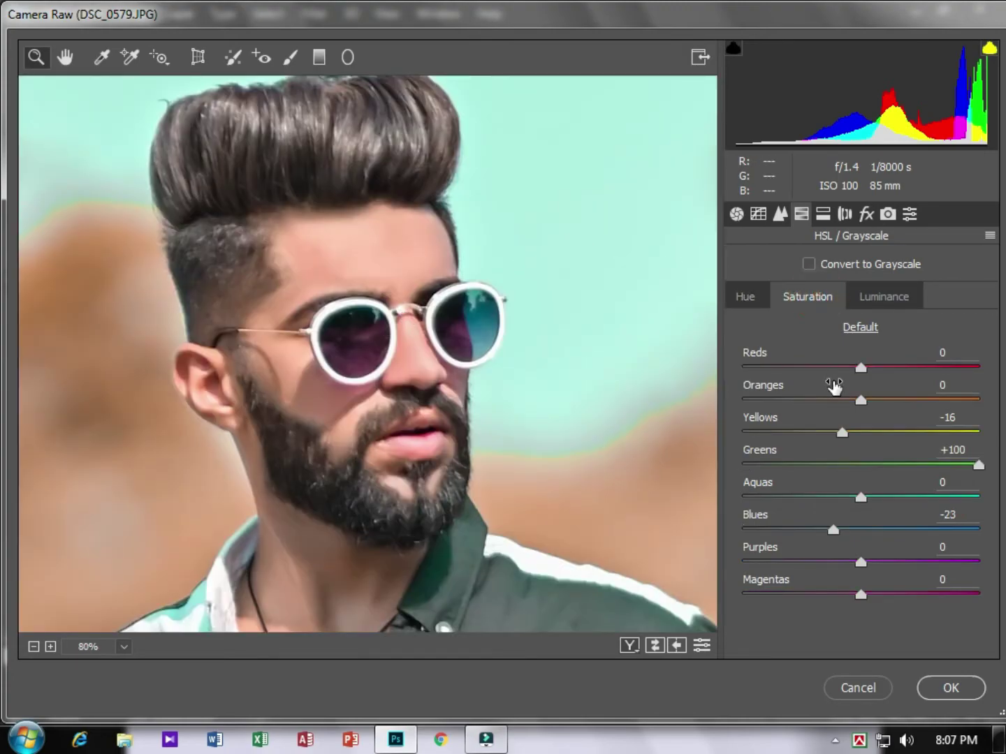
{"action": "left_click", "coordinate": [838, 401]}
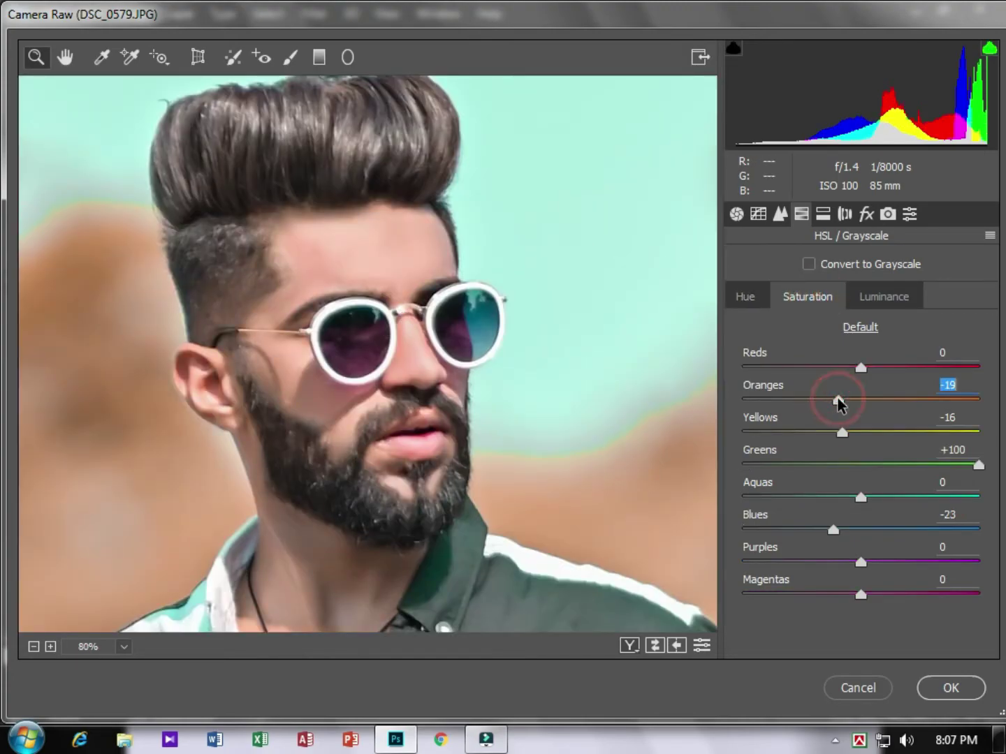
{"action": "left_click", "coordinate": [875, 295]}
{"action": "mouse_move", "coordinate": [861, 400]}
{"action": "left_mouse_down"}
{"action": "mouse_move", "coordinate": [871, 403]}
{"action": "mouse_move", "coordinate": [873, 367]}
{"action": "left_mouse_up"}
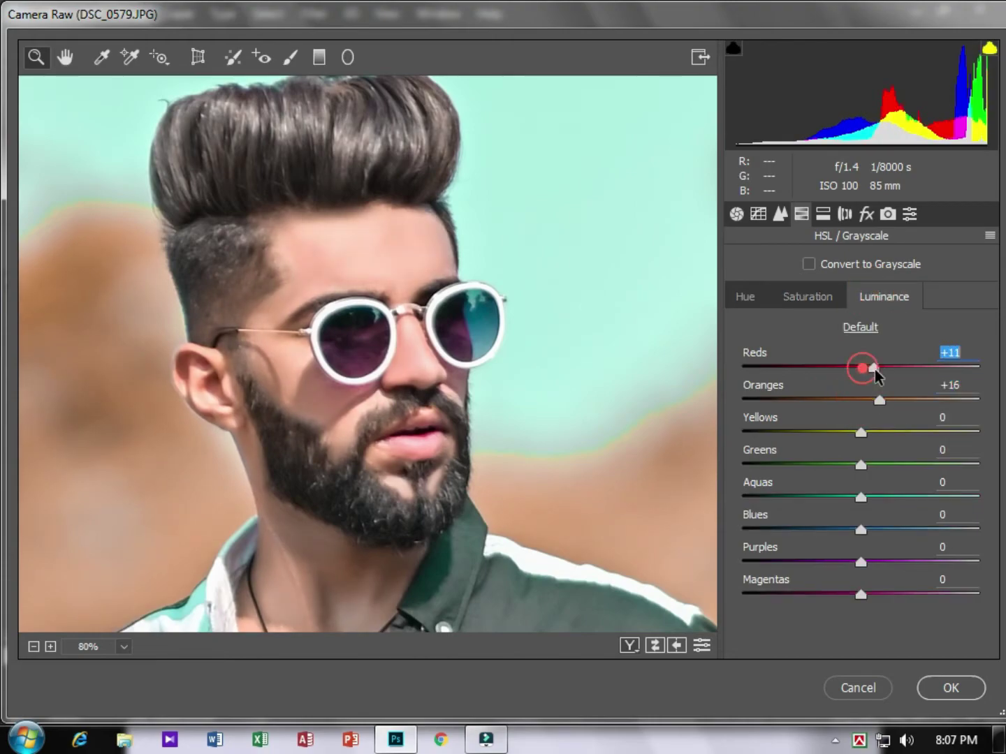
Step: Lift Reds luminance to +11, lower Oranges saturation to -22, and set Oranges hue to +20
{"action": "left_click", "coordinate": [801, 298]}
{"action": "left_click", "coordinate": [762, 296]}
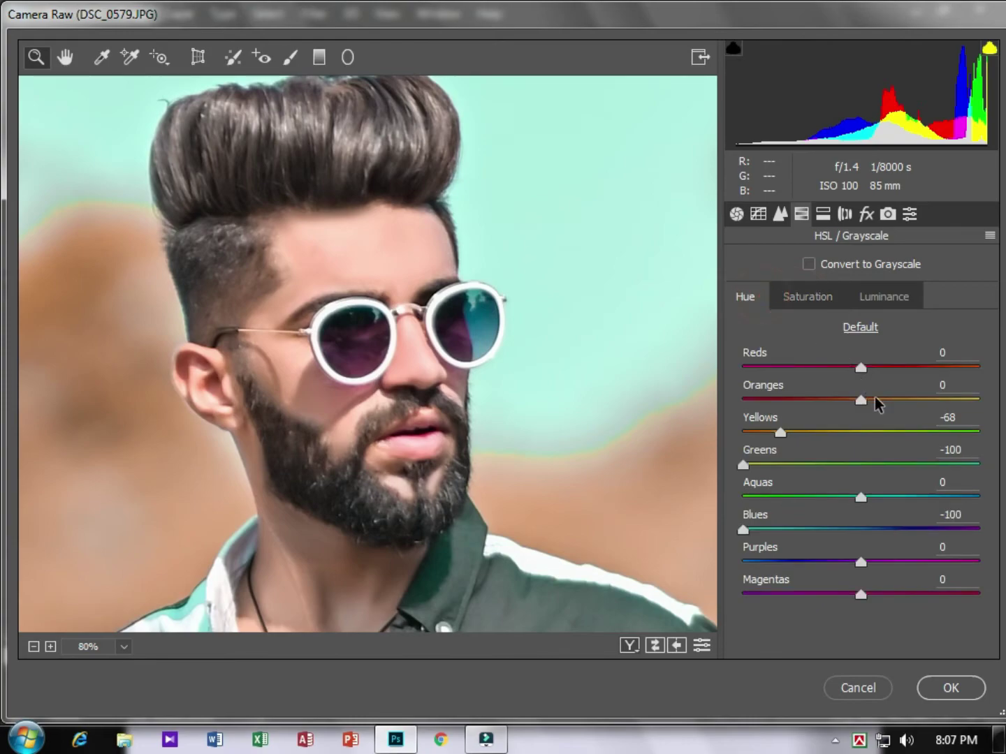
{"action": "left_click_drag", "start_coordinate": [862, 400], "coordinate": [873, 401]}
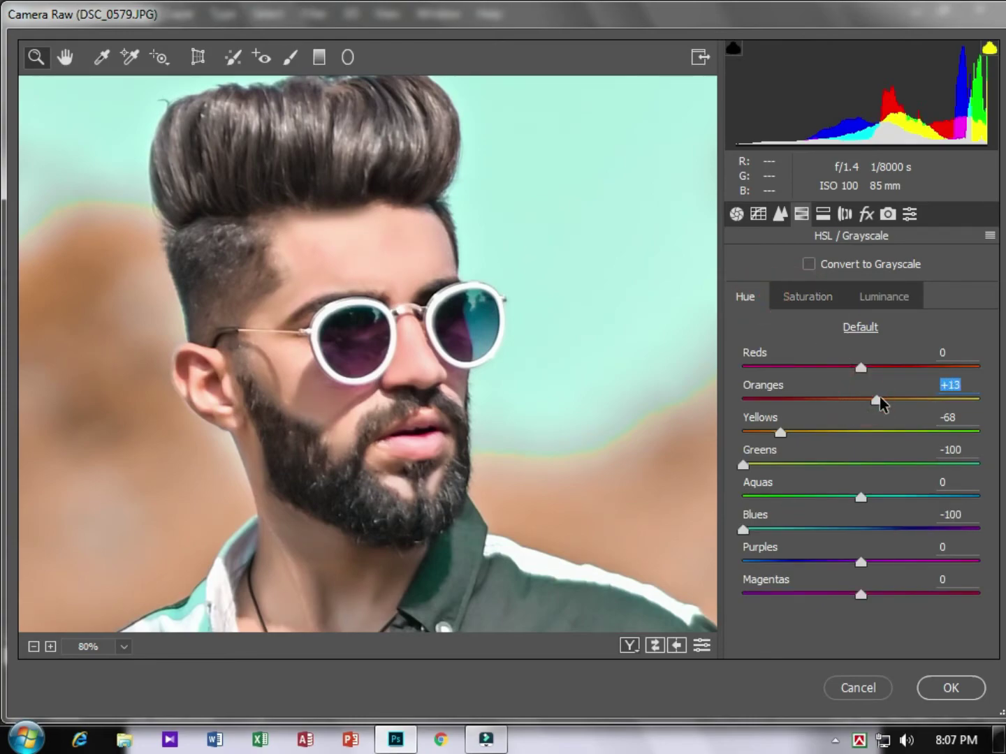
{"action": "left_click", "coordinate": [803, 292]}
{"action": "left_click", "coordinate": [833, 400]}
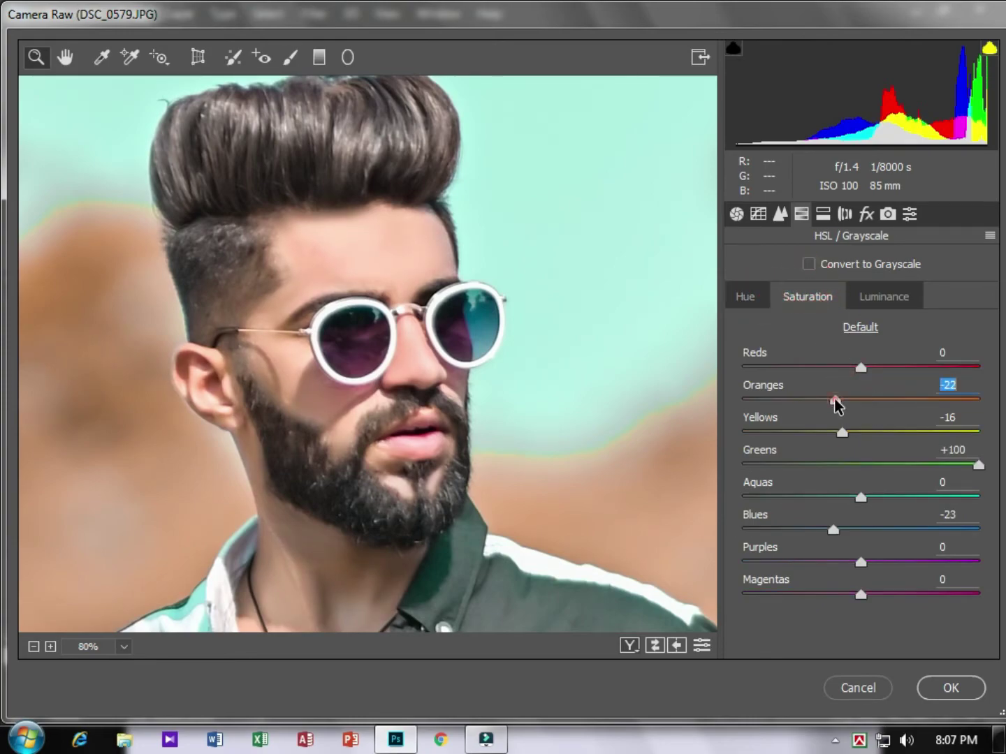
{"action": "left_click", "coordinate": [758, 296]}
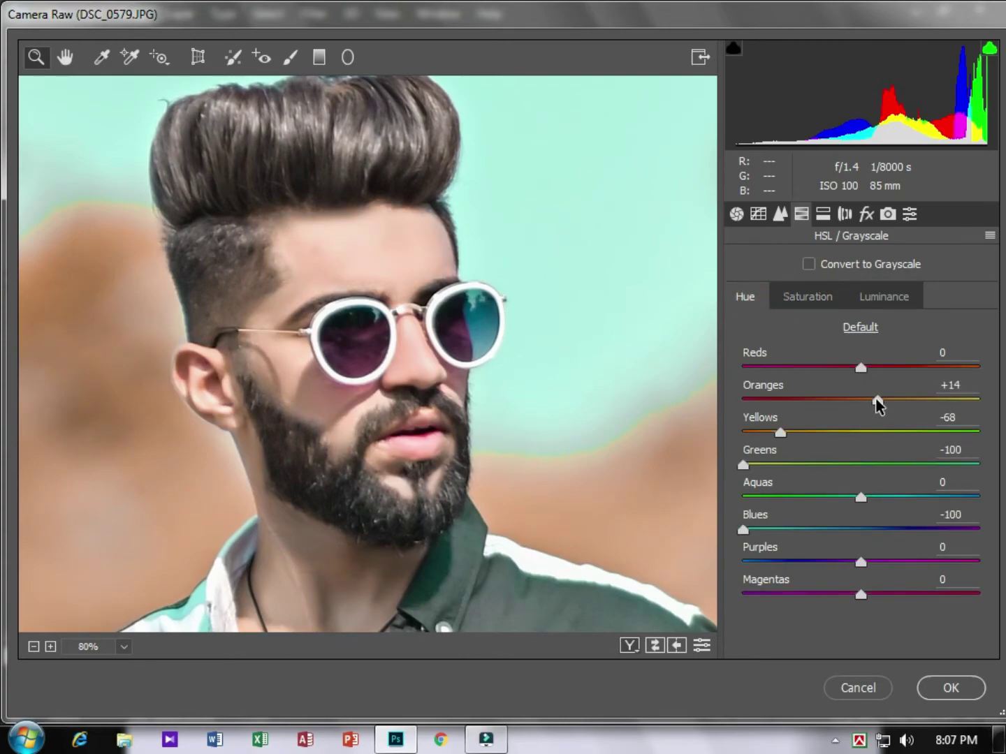
{"action": "left_click_drag", "start_coordinate": [876, 402], "coordinate": [885, 400]}
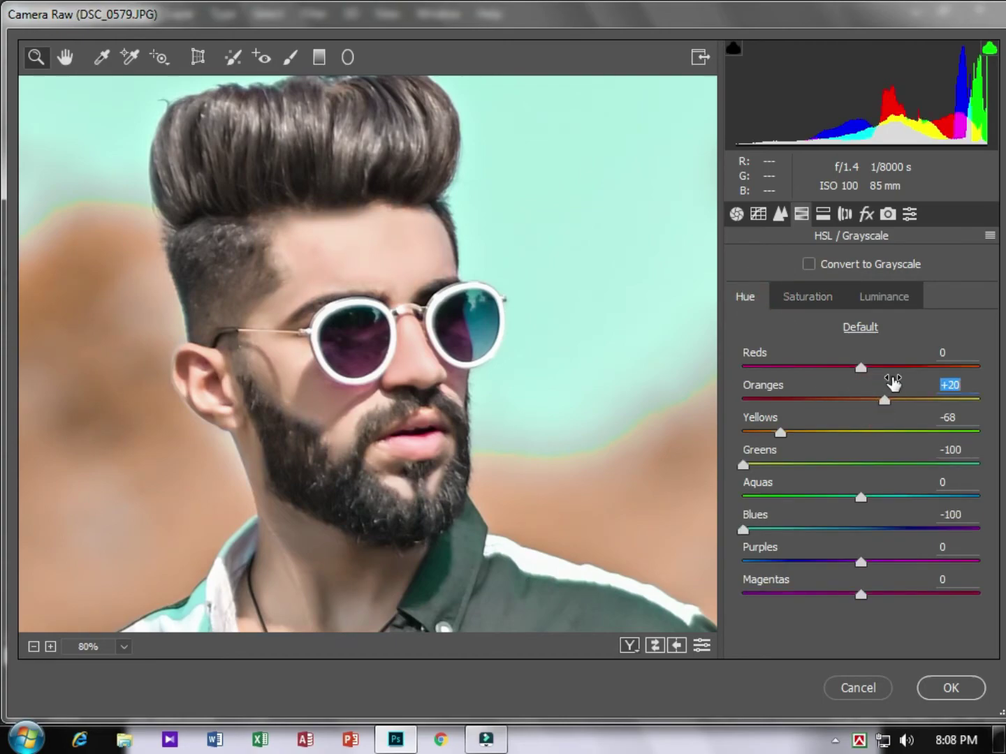
Step: Fit the whole photo in the Camera Raw preview and select the Graduated Filter tool
{"action": "key", "text": "ctrl+minus"}
{"action": "key", "text": "ctrl+minus"}
{"action": "key", "text": "ctrl+minus"}
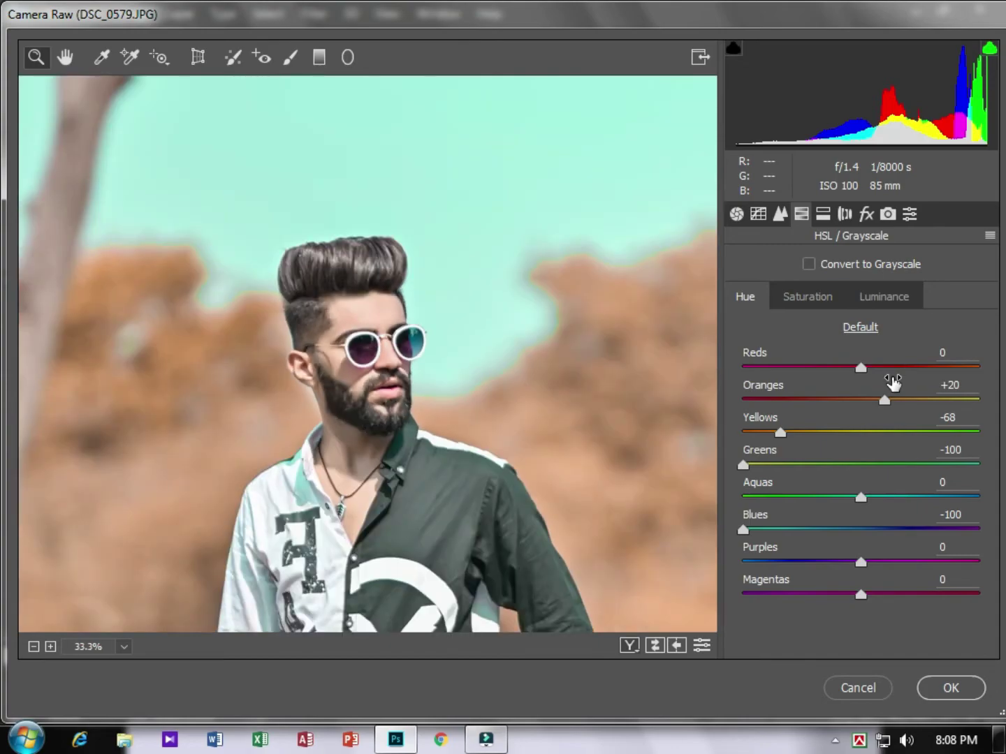
{"action": "key", "text": "ctrl+minus"}
{"action": "left_click_drag", "start_coordinate": [419, 403], "coordinate": [419, 354]}
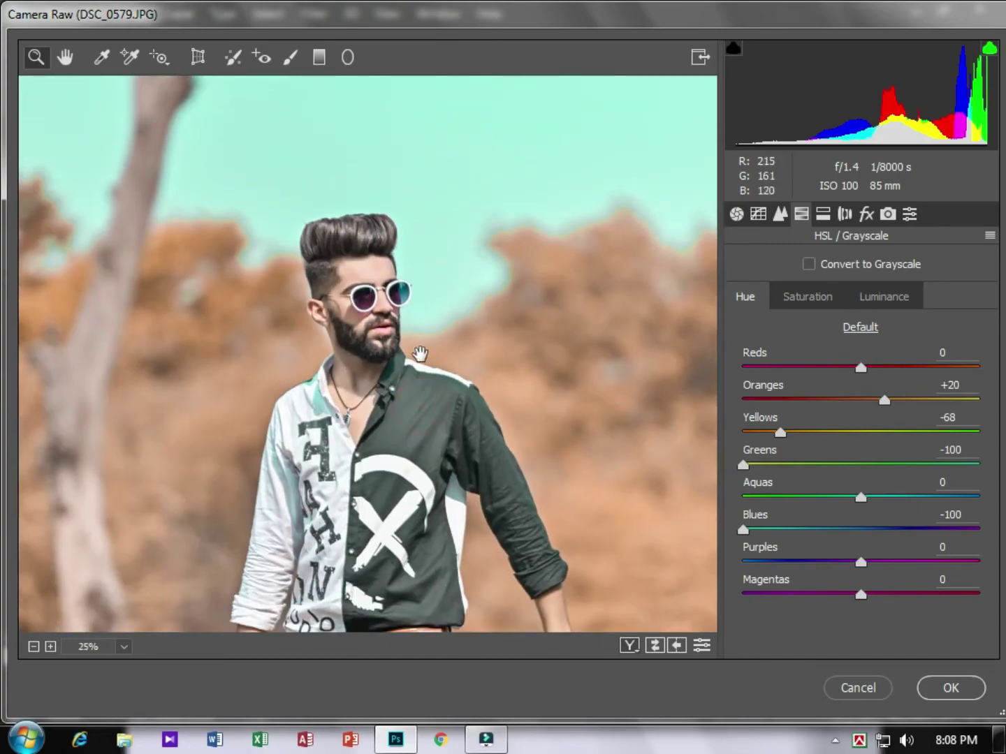
{"action": "key", "text": "ctrl+minus"}
{"action": "key", "text": "ctrl+minus"}
{"action": "key", "text": "ctrl+minus"}
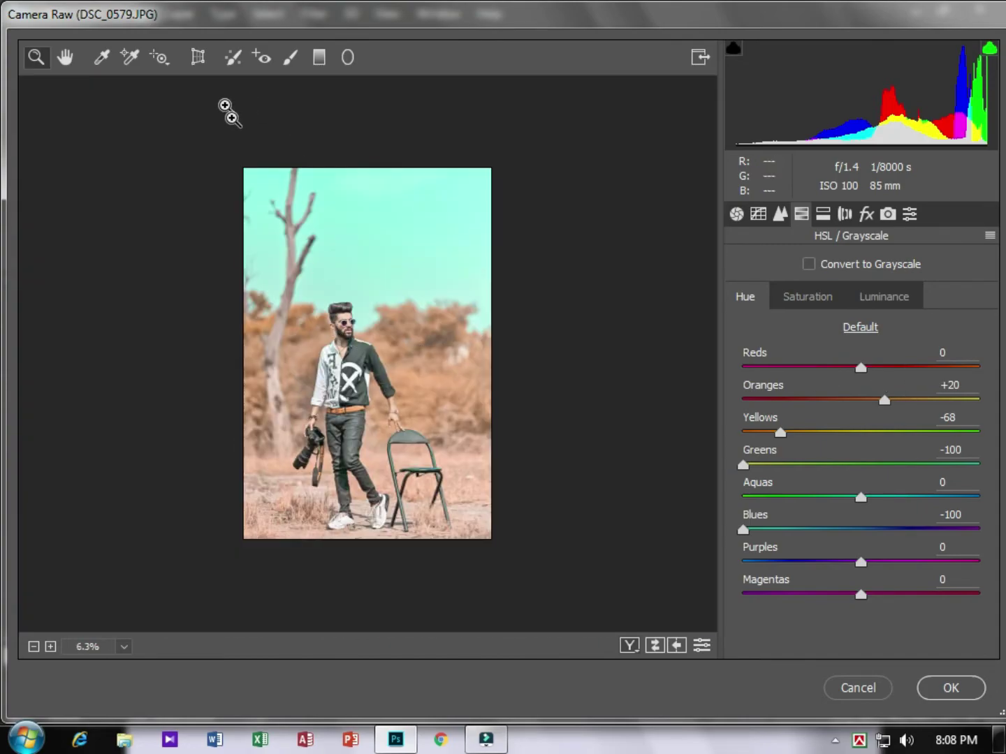
{"action": "key", "text": "ctrl+0"}
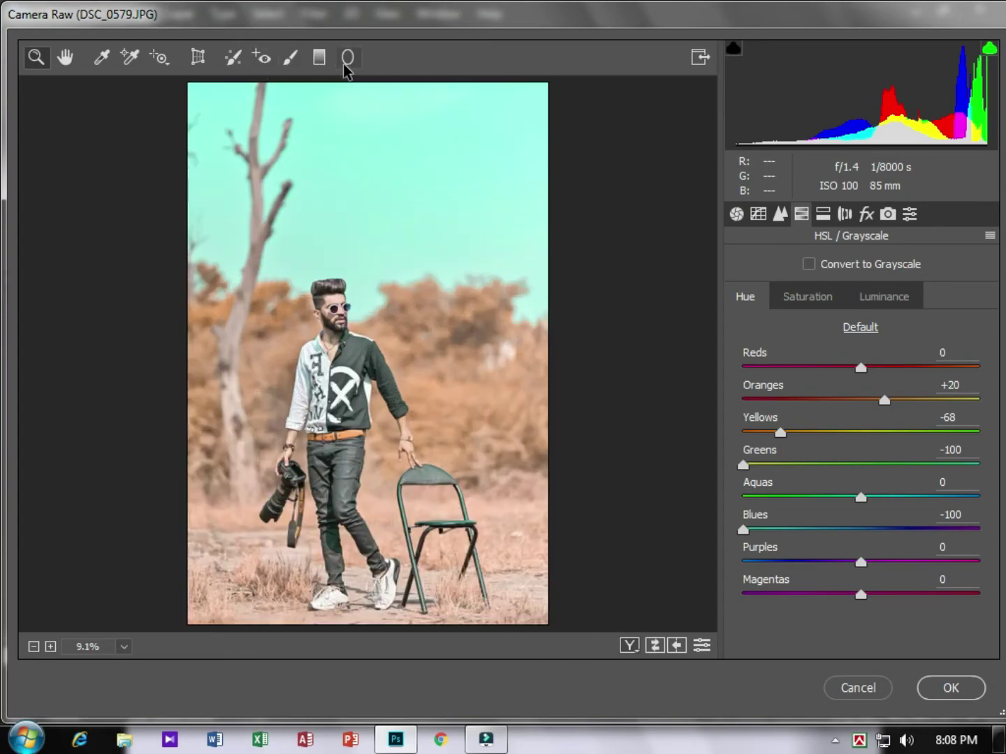
{"action": "left_click", "coordinate": [319, 59]}
Step: Draw a level graduated filter rising from the photo's bottom edge over the ground
{"action": "mouse_move", "coordinate": [355, 561]}
{"action": "left_mouse_down"}
{"action": "mouse_move", "coordinate": [354, 480]}
{"action": "mouse_move", "coordinate": [353, 544]}
{"action": "left_mouse_up"}
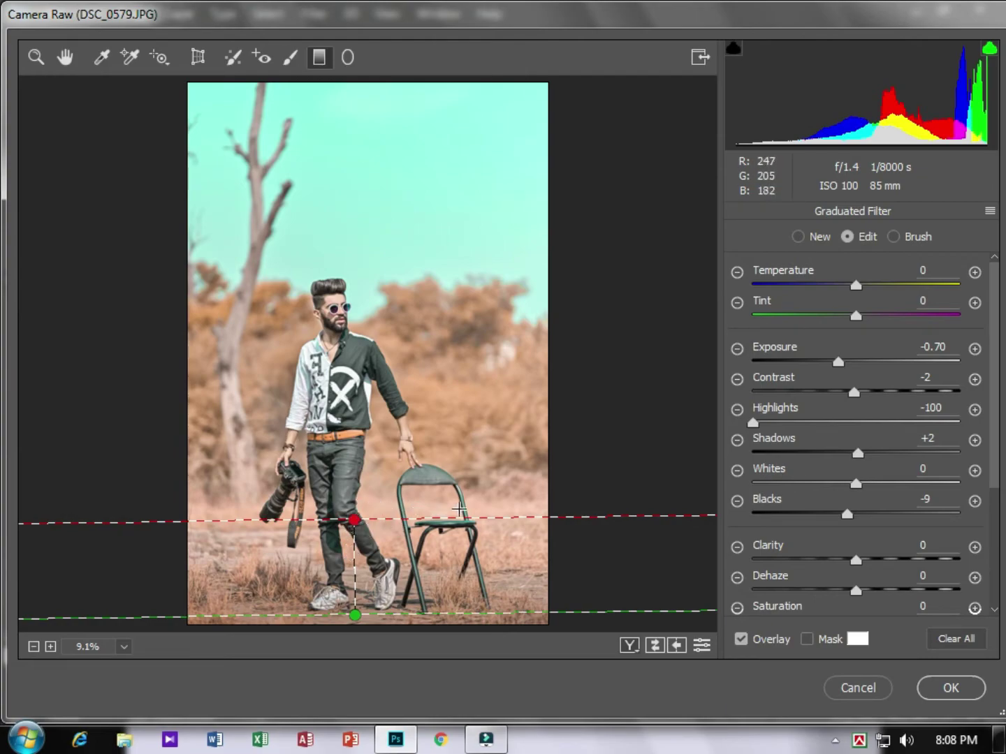
{"action": "mouse_move", "coordinate": [481, 515]}
{"action": "left_mouse_down"}
{"action": "mouse_move", "coordinate": [494, 521]}
{"action": "mouse_move", "coordinate": [484, 522]}
{"action": "left_mouse_up"}
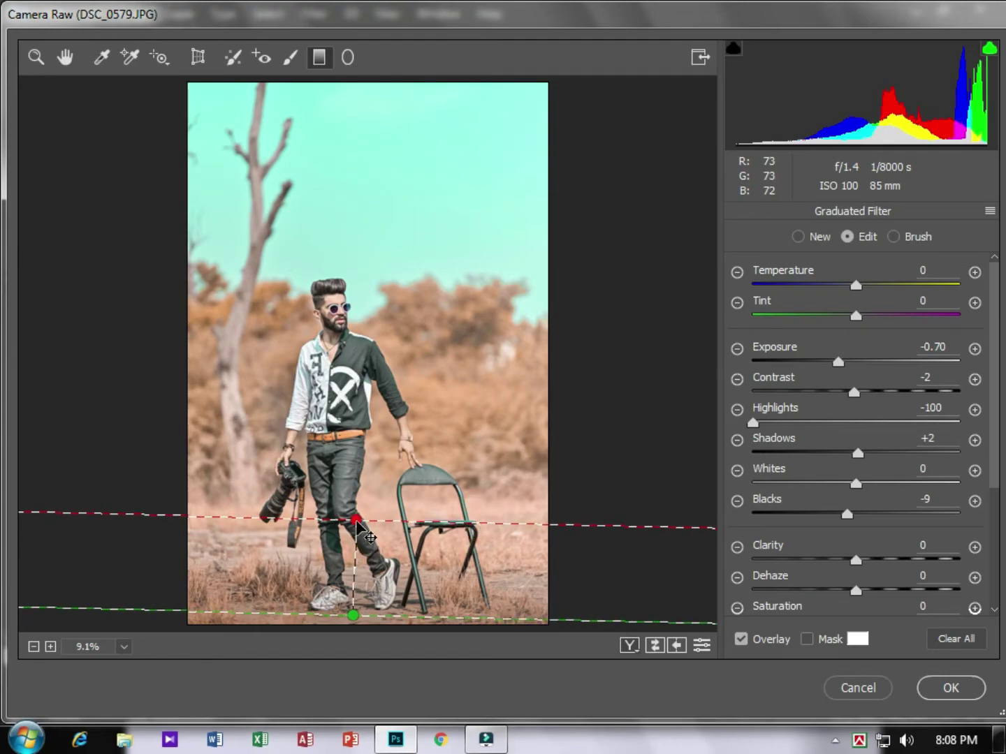
{"action": "left_click_drag", "start_coordinate": [356, 520], "coordinate": [353, 485]}
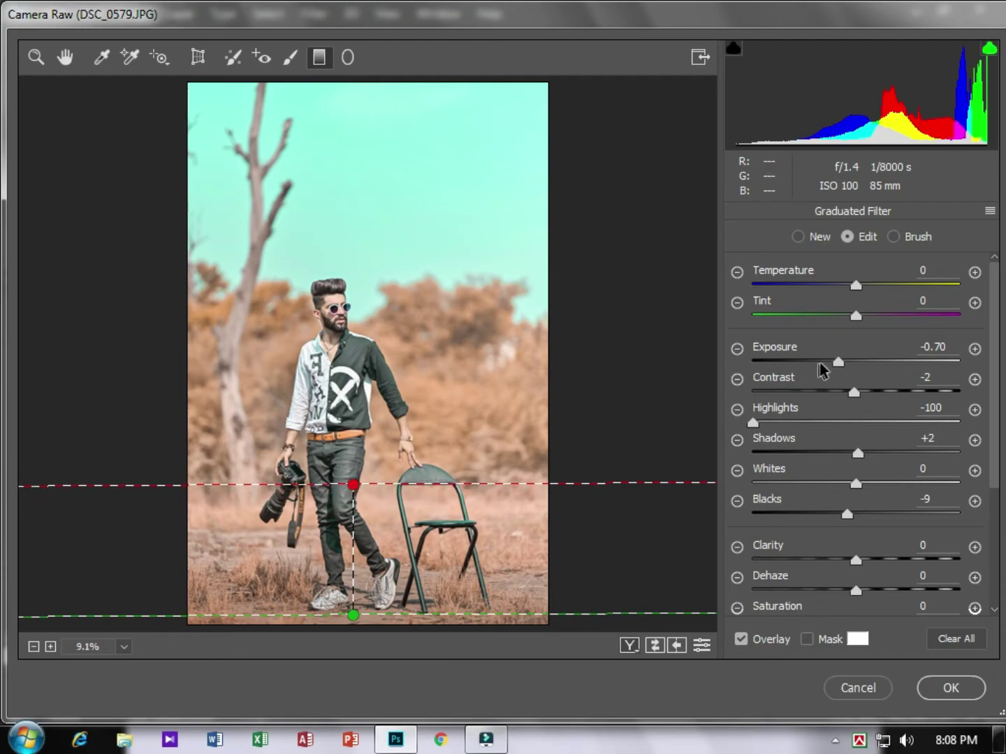
Step: Set the ground filter to Exposure -1.40, Shadows -12 and Blacks -30
{"action": "left_click_drag", "start_coordinate": [827, 362], "coordinate": [820, 362]}
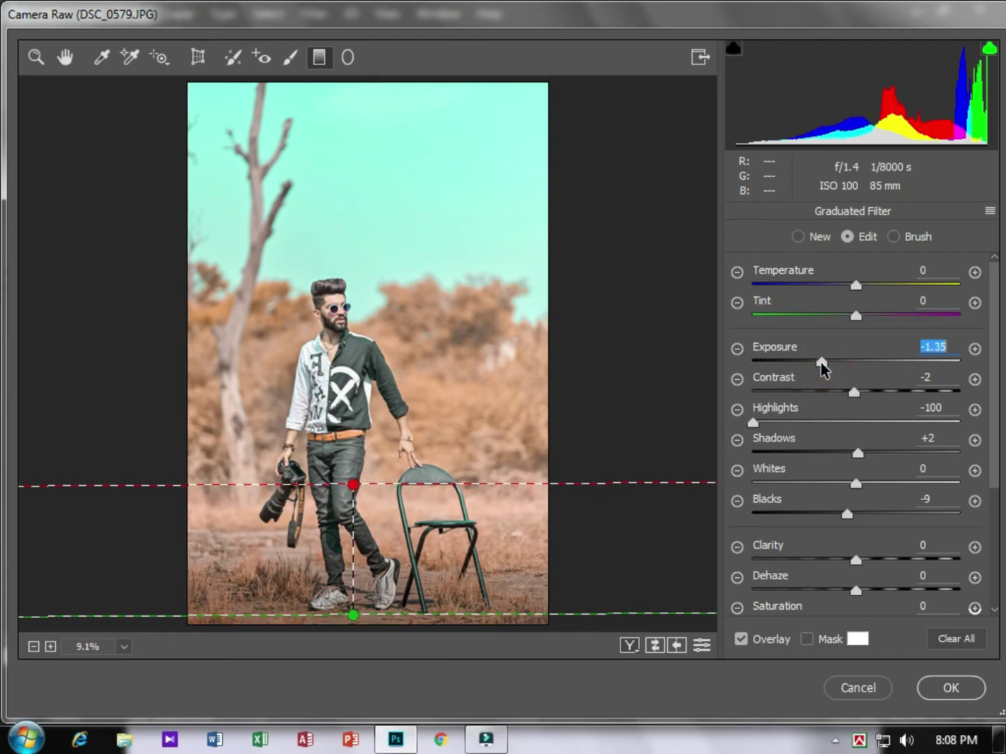
{"action": "mouse_move", "coordinate": [827, 452]}
{"action": "left_mouse_down"}
{"action": "mouse_move", "coordinate": [801, 455]}
{"action": "mouse_move", "coordinate": [974, 461]}
{"action": "mouse_move", "coordinate": [844, 457]}
{"action": "left_mouse_up"}
{"action": "mouse_move", "coordinate": [832, 514]}
{"action": "left_mouse_down"}
{"action": "mouse_move", "coordinate": [815, 514]}
{"action": "mouse_move", "coordinate": [824, 516]}
{"action": "left_mouse_up"}
{"action": "left_click_drag", "start_coordinate": [803, 360], "coordinate": [808, 363]}
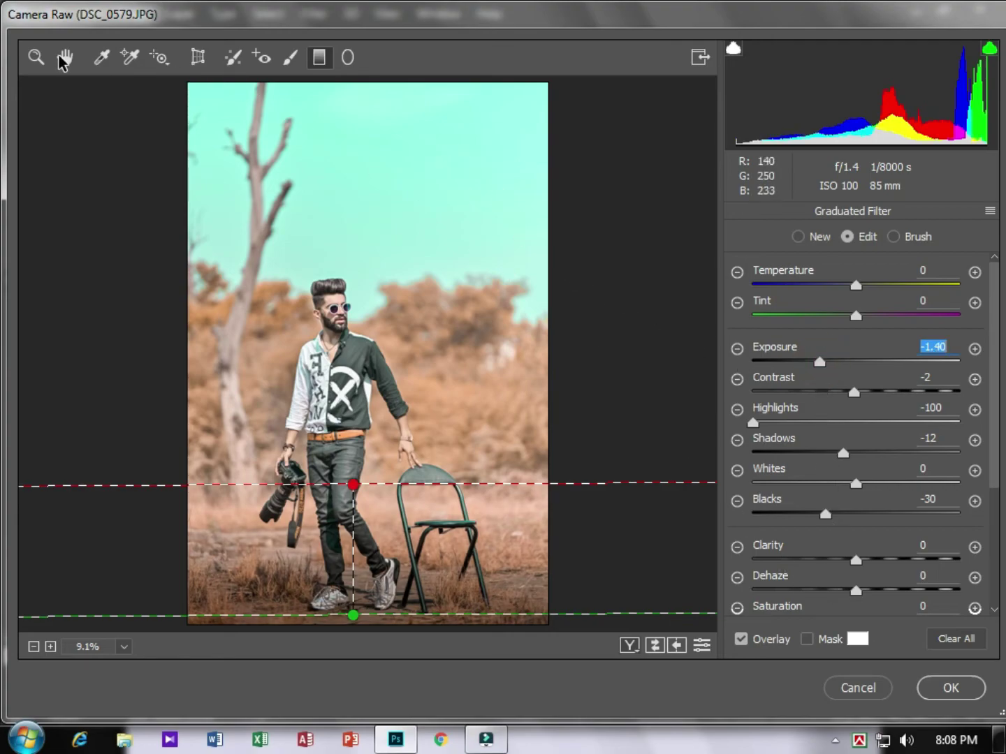
Step: Add a new graduated filter running from the sky's top down to the man's head
{"action": "left_click", "coordinate": [35, 60]}
{"action": "left_click", "coordinate": [319, 58]}
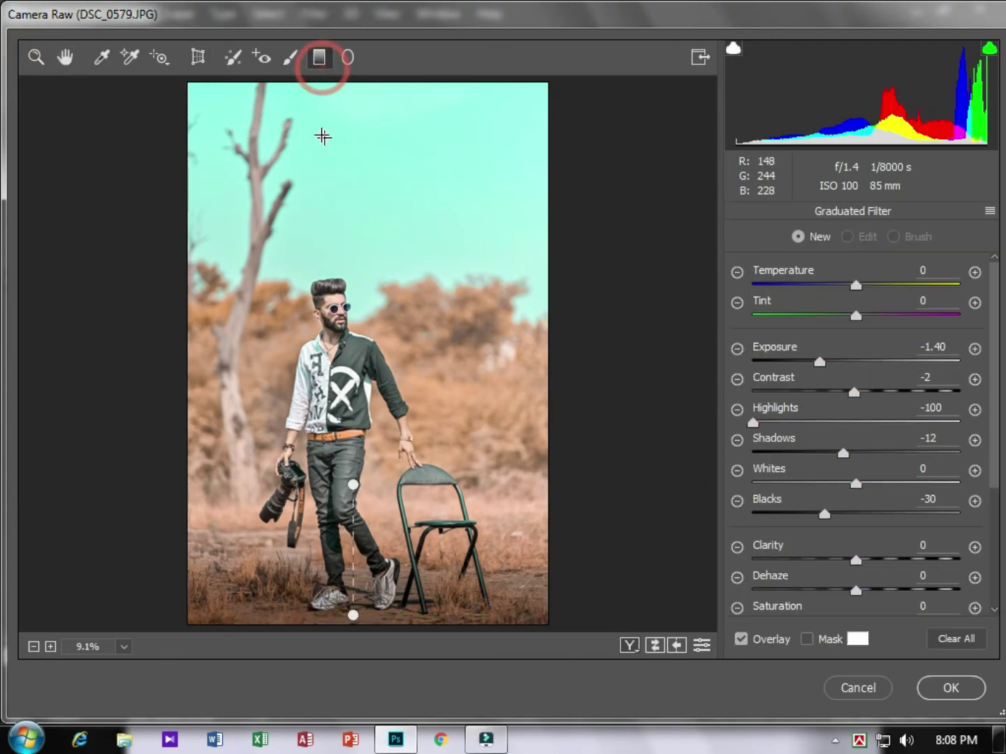
{"action": "left_click_drag", "start_coordinate": [322, 91], "coordinate": [324, 305]}
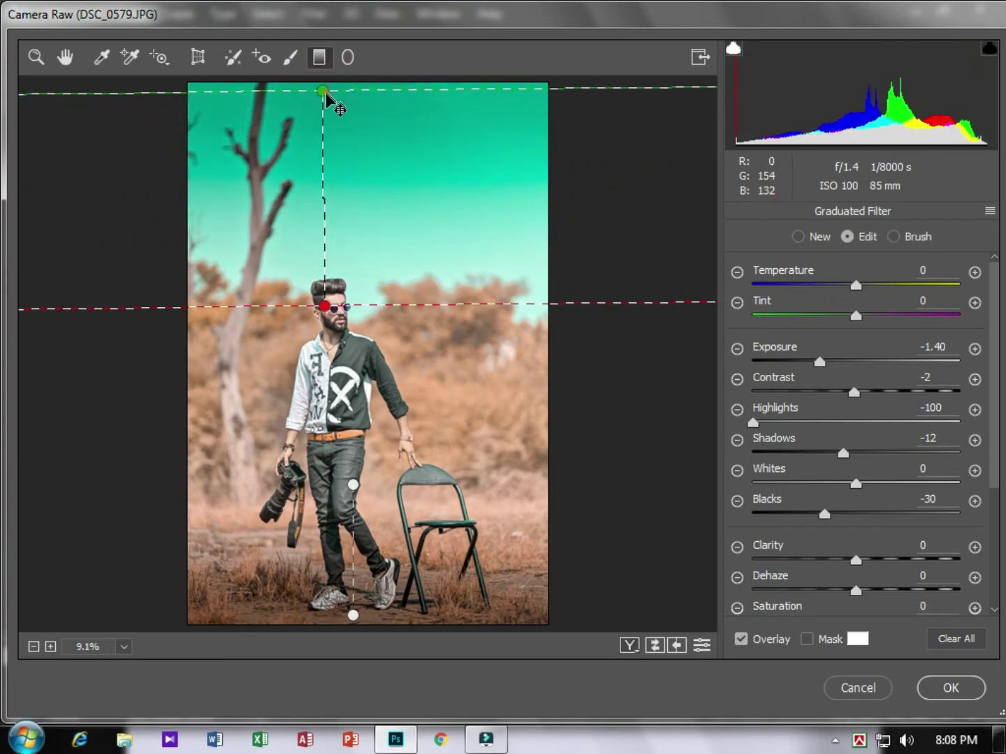
{"action": "left_click_drag", "start_coordinate": [325, 91], "coordinate": [326, 97]}
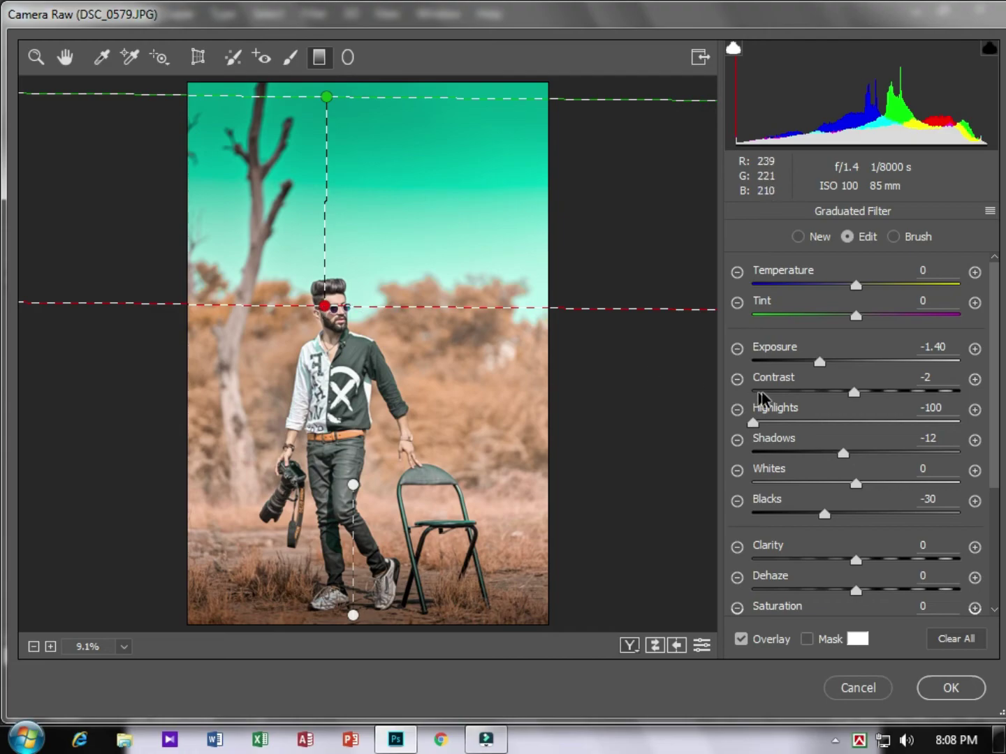
Step: Set the sky filter to Exposure -1.70 and Highlights +5
{"action": "left_click", "coordinate": [812, 361]}
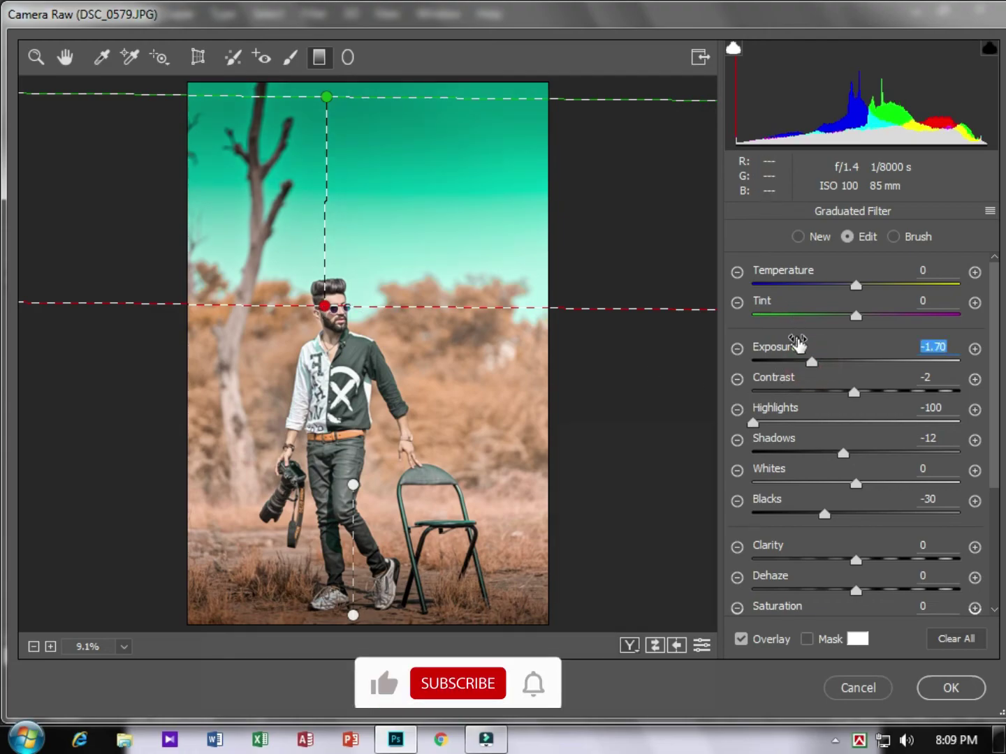
{"action": "left_click", "coordinate": [763, 420]}
{"action": "left_click", "coordinate": [862, 421]}
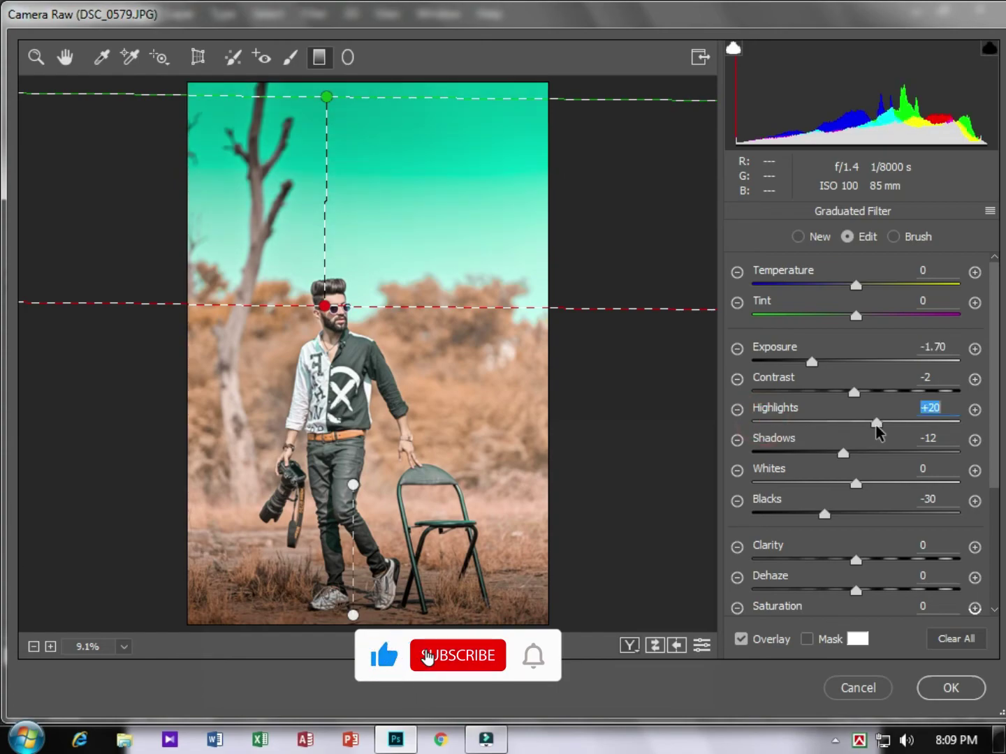
{"action": "left_click_drag", "start_coordinate": [862, 424], "coordinate": [860, 424]}
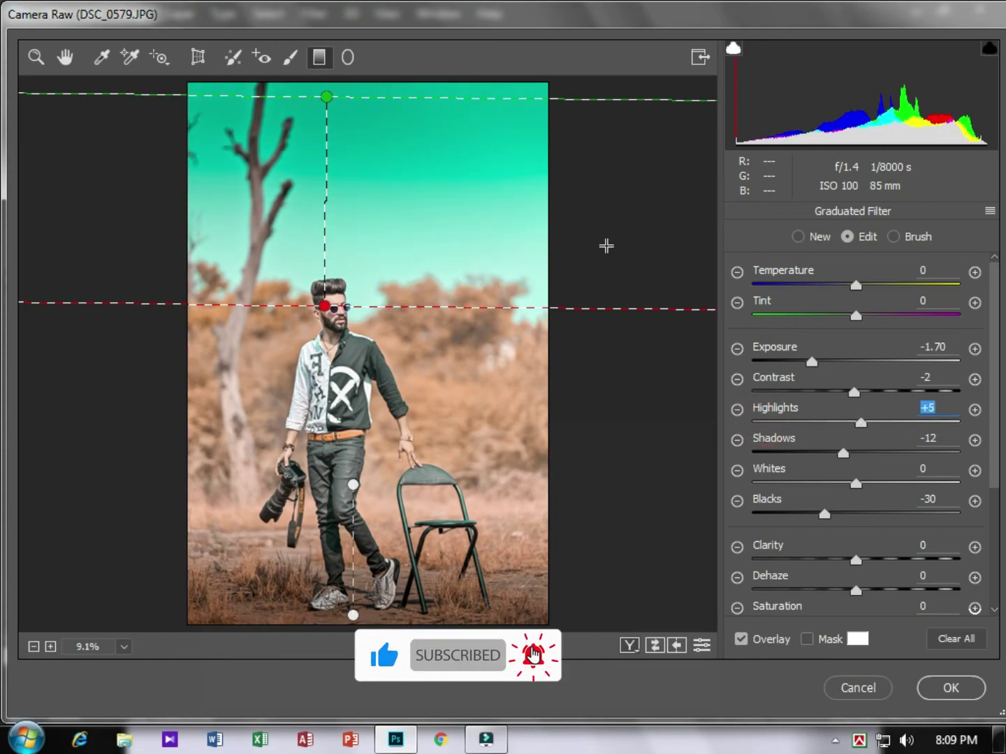
Step: Reposition the sky filter's lines so it ends at the top of the head
{"action": "mouse_move", "coordinate": [326, 97]}
{"action": "left_mouse_down"}
{"action": "mouse_move", "coordinate": [323, 160]}
{"action": "mouse_move", "coordinate": [330, 37]}
{"action": "mouse_move", "coordinate": [328, 68]}
{"action": "left_mouse_up"}
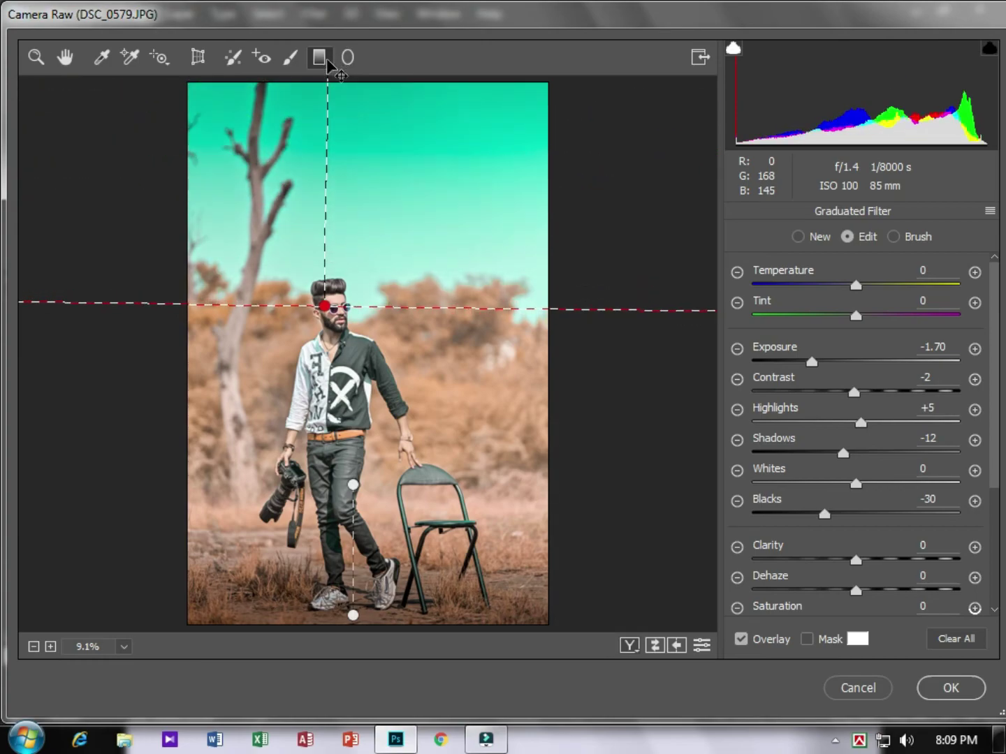
{"action": "left_click_drag", "start_coordinate": [328, 312], "coordinate": [324, 285]}
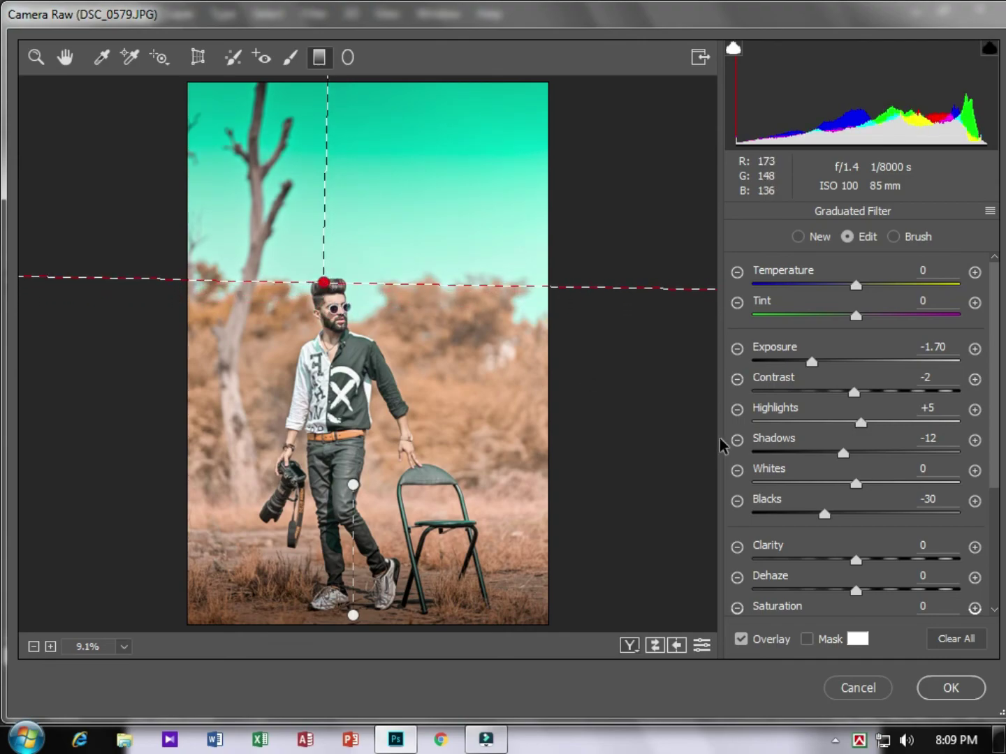
{"action": "left_click", "coordinate": [36, 56]}
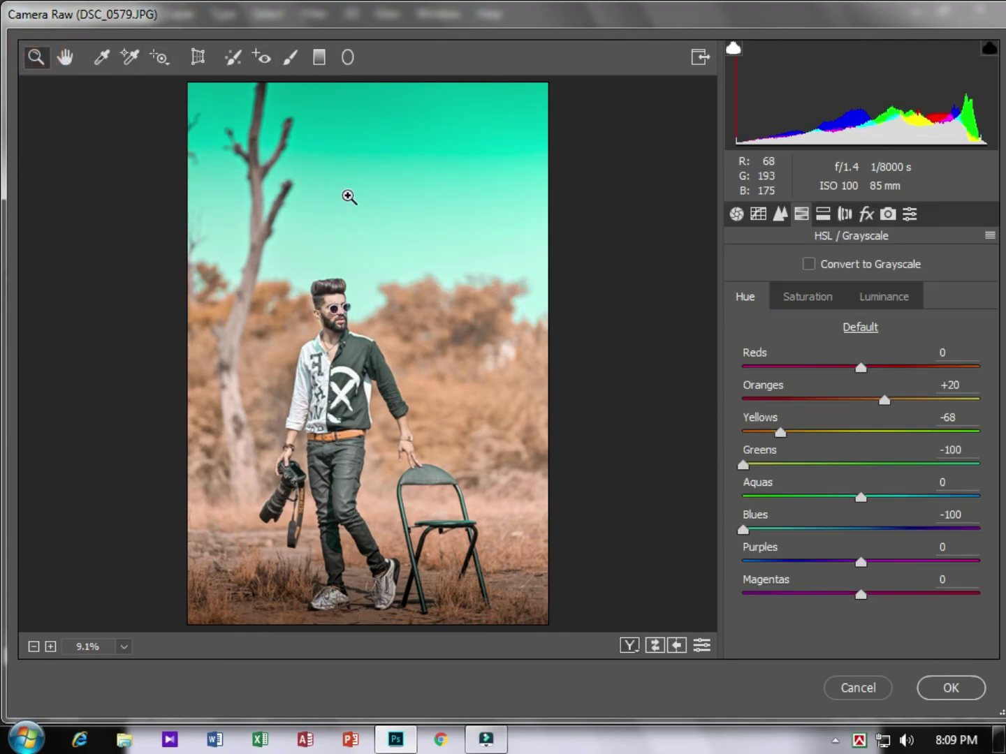
Step: Apply the Camera Raw edits to the Background copy and zoom around the result
{"action": "left_click", "coordinate": [941, 689]}
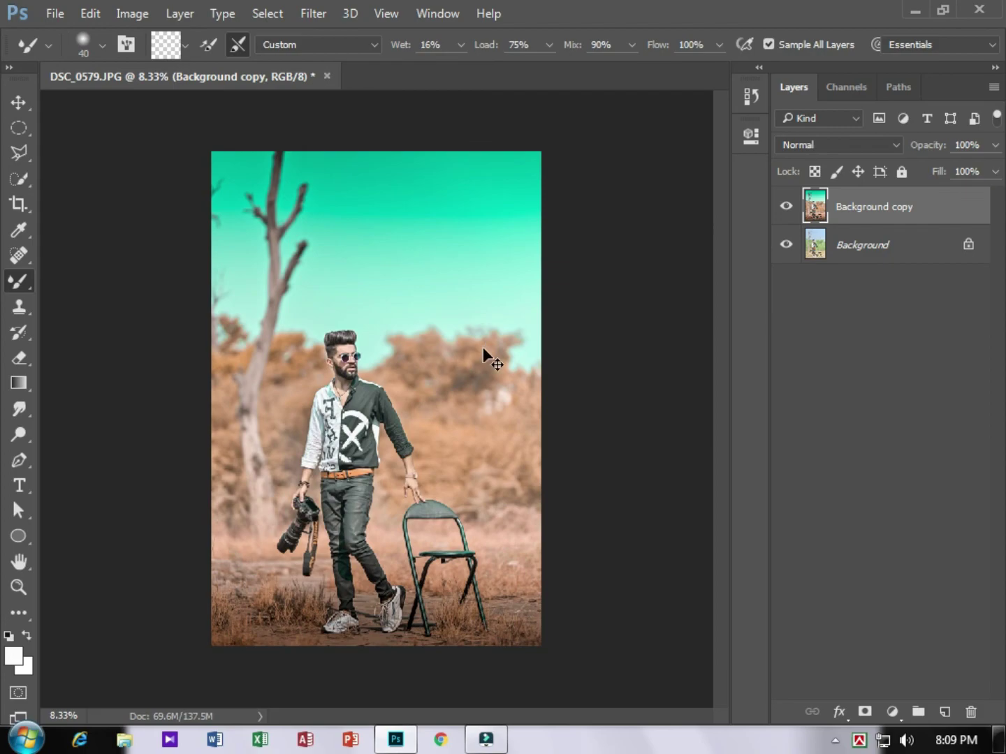
{"action": "scroll", "coordinate": [484, 349], "scroll_direction": "up", "scroll_amount": 2}
{"action": "scroll", "coordinate": [483, 349], "scroll_direction": "up", "scroll_amount": 2}
{"action": "scroll", "coordinate": [481, 349], "scroll_direction": "down", "scroll_amount": 1}
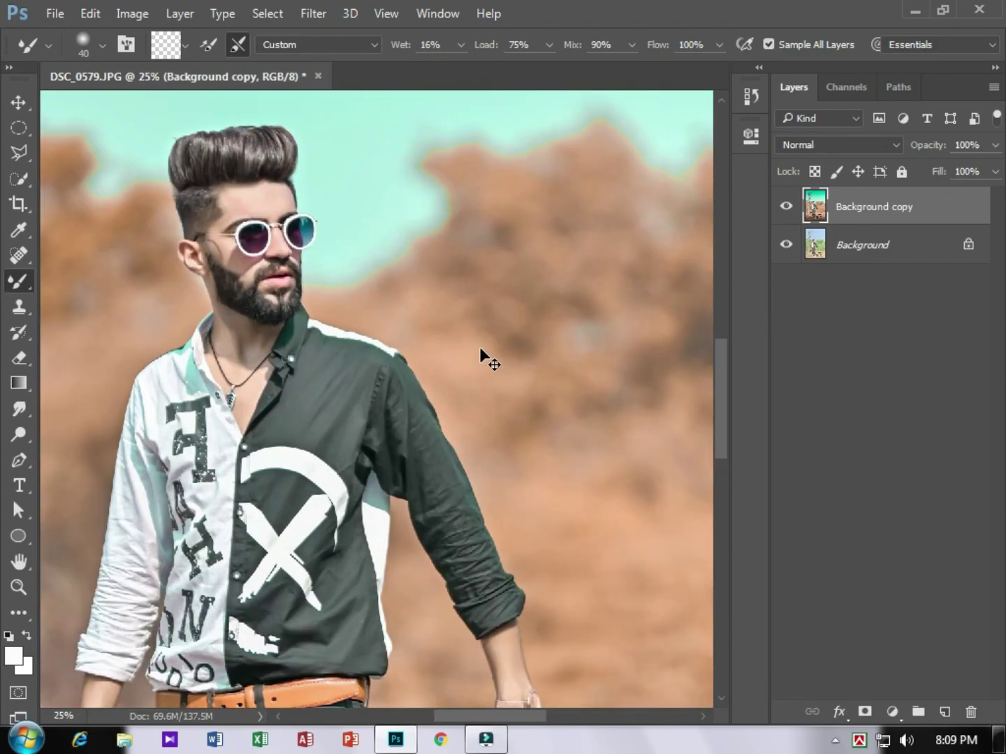
{"action": "scroll", "coordinate": [481, 348], "scroll_direction": "down", "scroll_amount": 1}
{"action": "scroll", "coordinate": [481, 349], "scroll_direction": "down", "scroll_amount": 1}
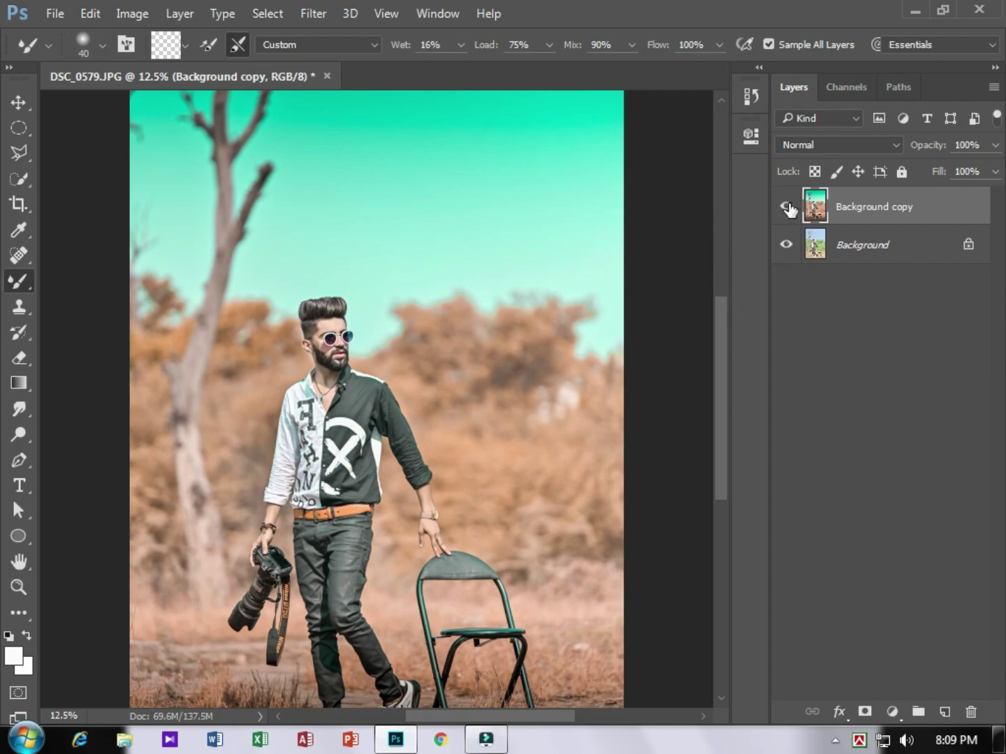
Step: Toggle the Background copy's visibility to compare the grade with the original
{"action": "left_click", "coordinate": [787, 207]}
{"action": "left_click", "coordinate": [787, 207]}
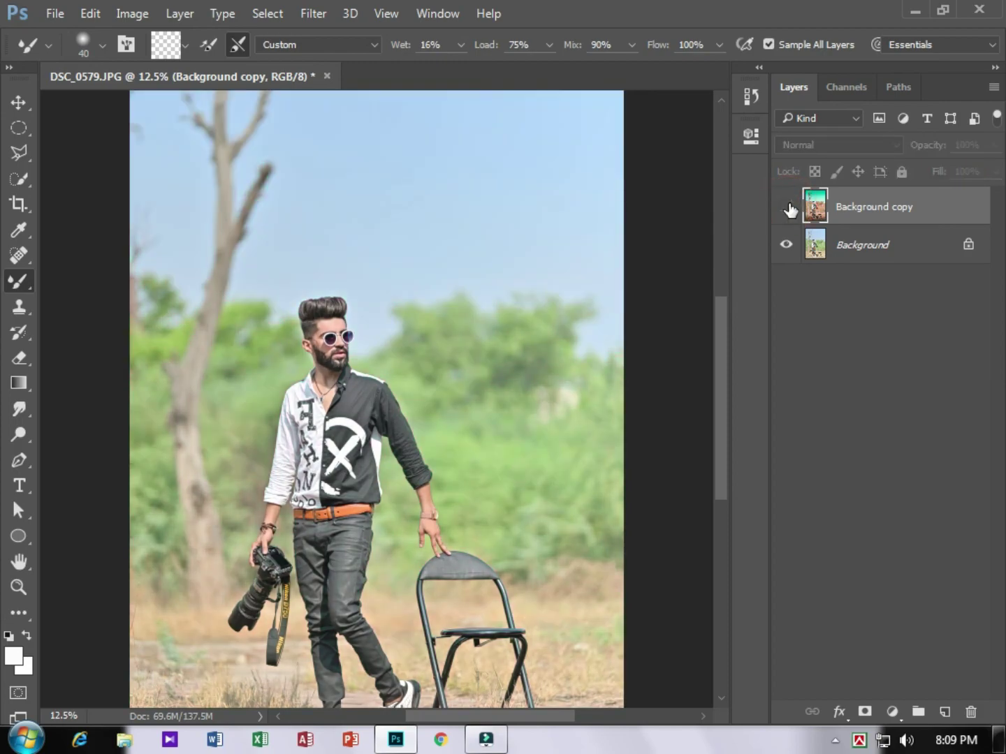
{"action": "left_click", "coordinate": [788, 207]}
{"action": "key", "text": "ctrl+minus"}
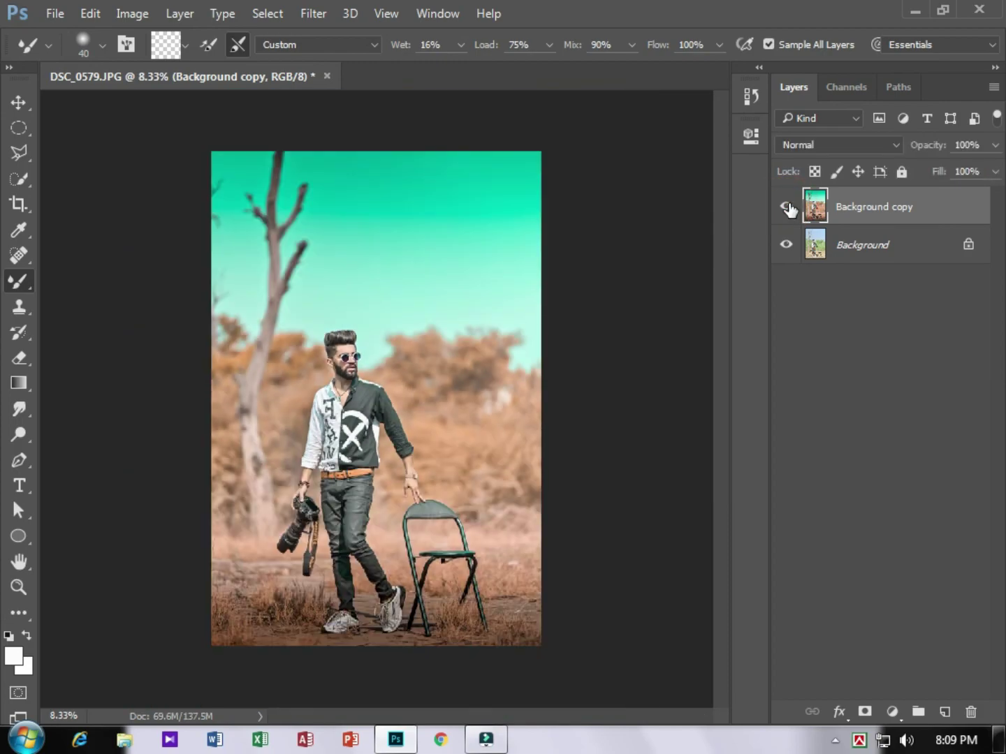
Step: Merge the Background copy down into the Background layer
{"action": "right_click", "coordinate": [933, 211]}
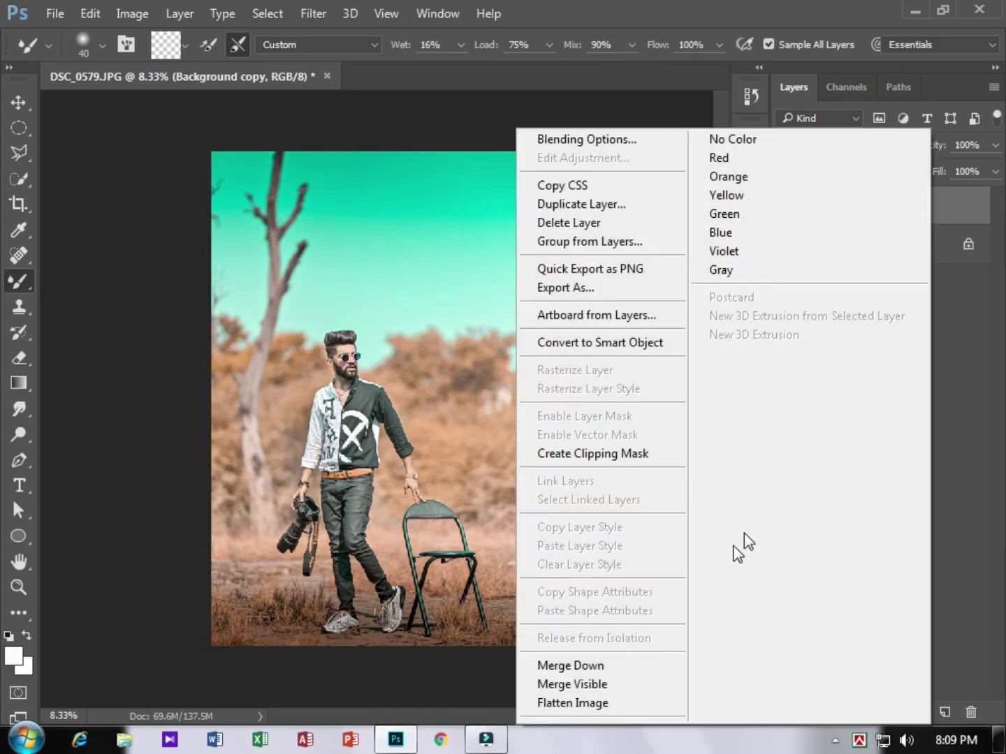
{"action": "left_click", "coordinate": [594, 664]}
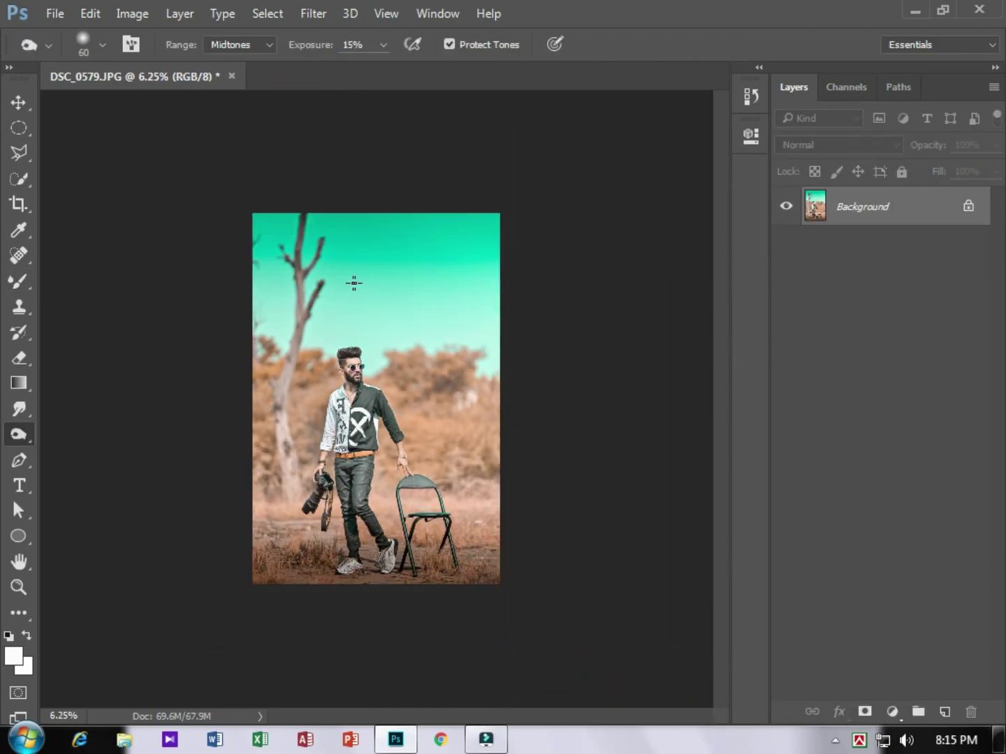